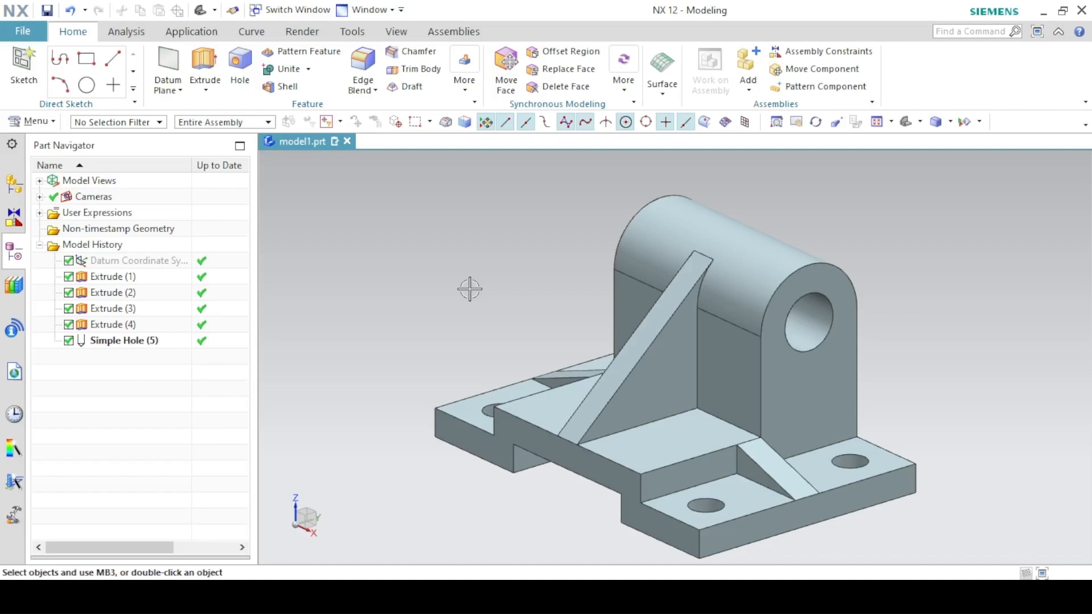
Switch to the Drafting application and create an A1 sheet from the template, skipping the title block entries and the automatic view creation.
{"action": "left_click", "coordinate": [191, 31]}
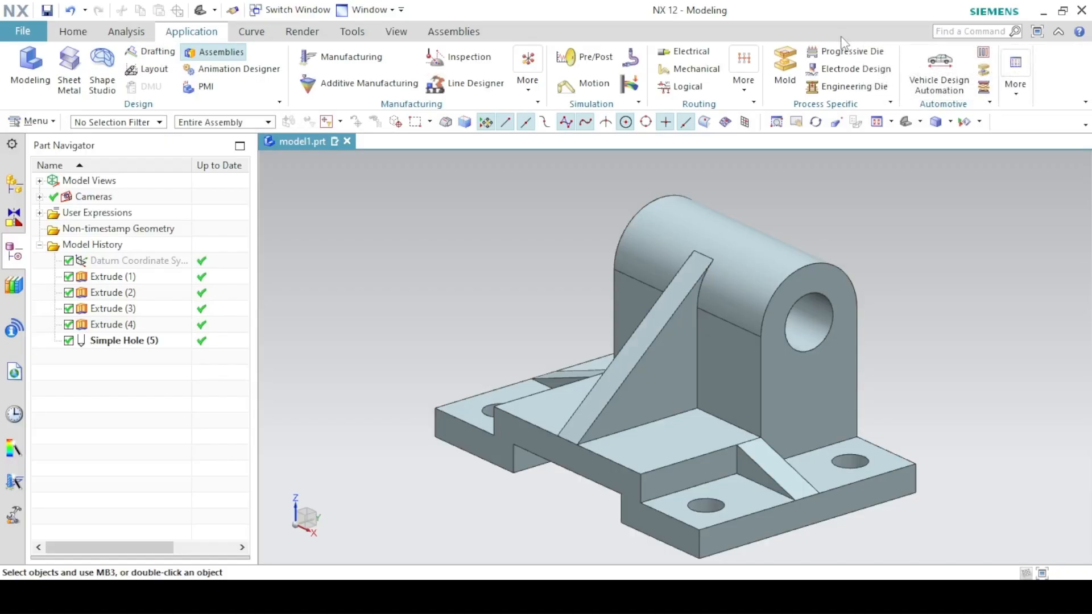
{"action": "left_click", "coordinate": [950, 33]}
{"action": "left_click", "coordinate": [151, 52]}
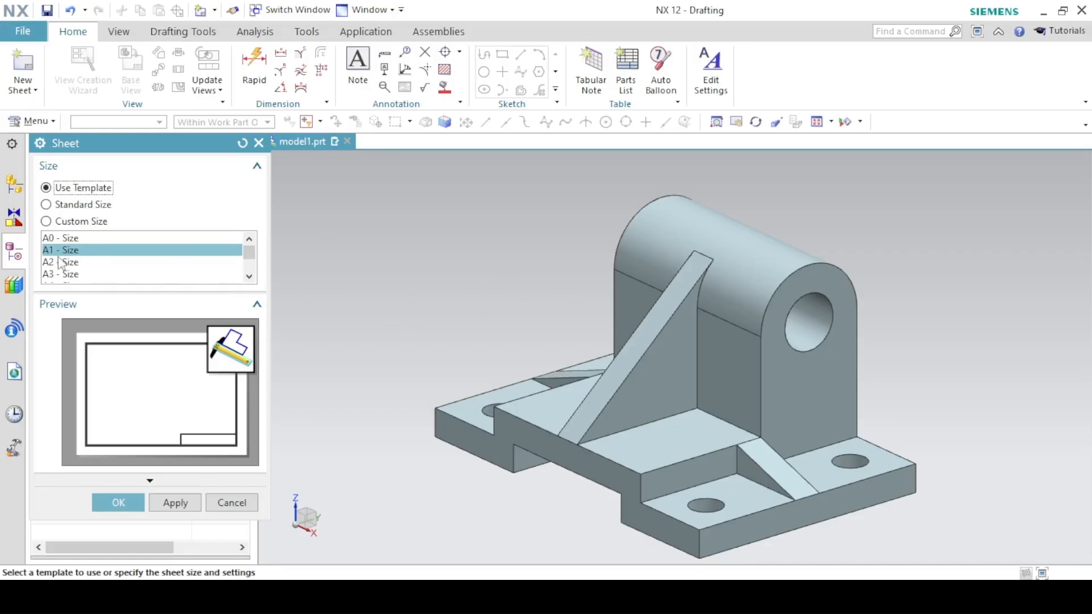
{"action": "left_click", "coordinate": [120, 504]}
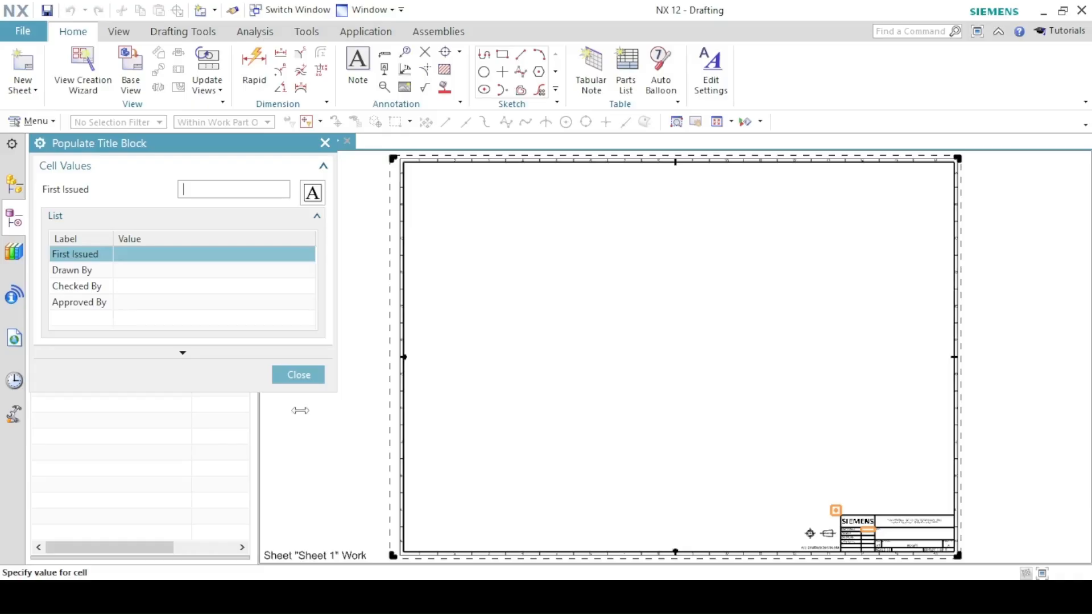
{"action": "left_click", "coordinate": [300, 375]}
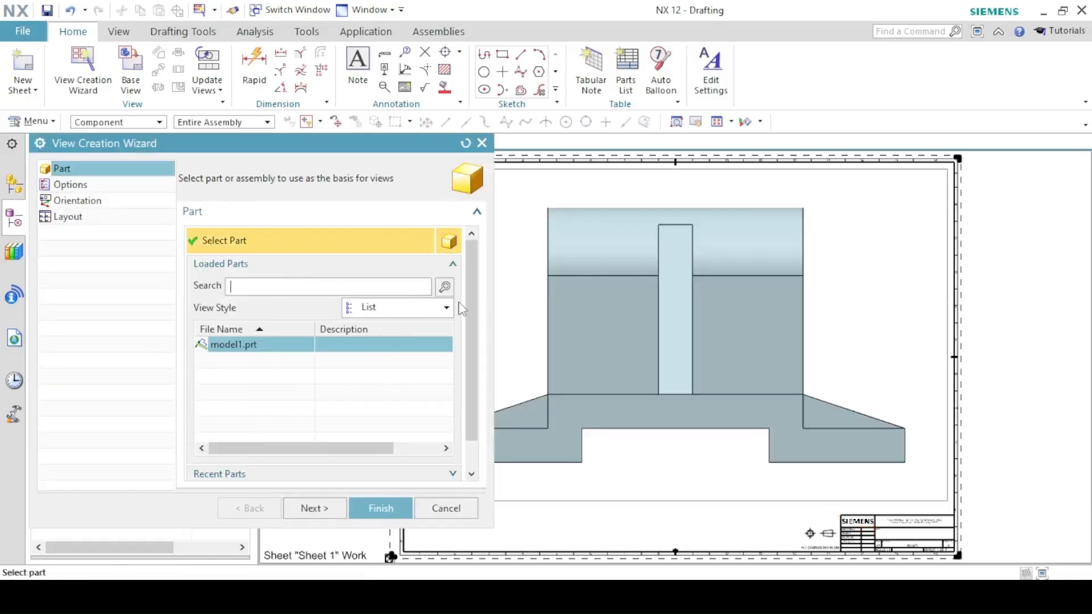
{"action": "left_click", "coordinate": [482, 143]}
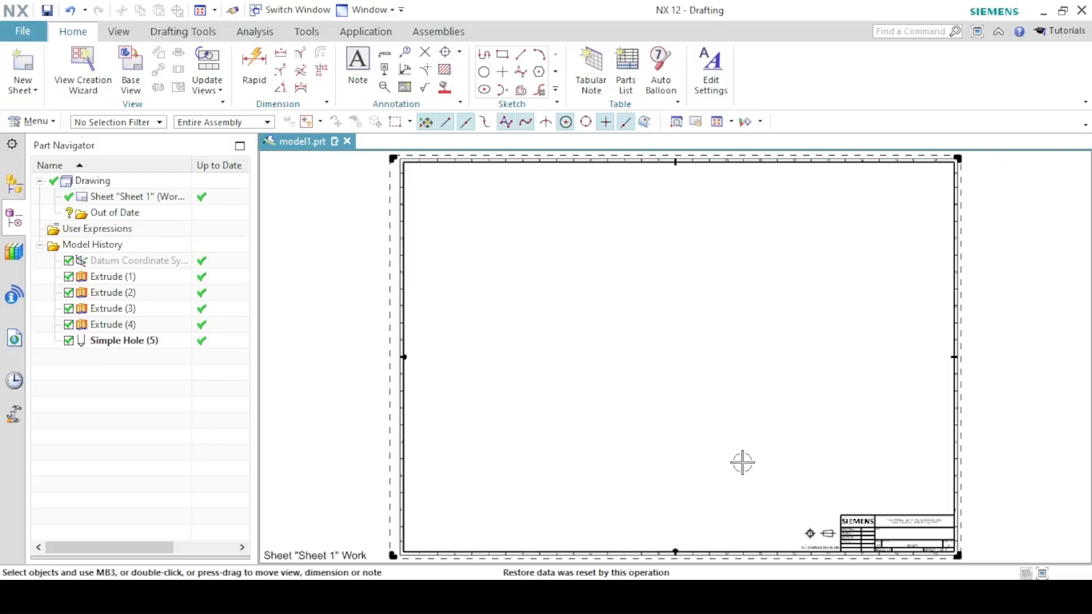
{"action": "middle_click_drag", "start_coordinate": [745, 478], "coordinate": [709, 336], "text": "ctrl"}
{"action": "mouse_move", "coordinate": [786, 450]}
{"action": "middle_mouse_down", "text": "shift"}
{"action": "mouse_move", "coordinate": [791, 459]}
{"action": "mouse_move", "coordinate": [499, 239]}
{"action": "middle_mouse_up", "text": "shift"}
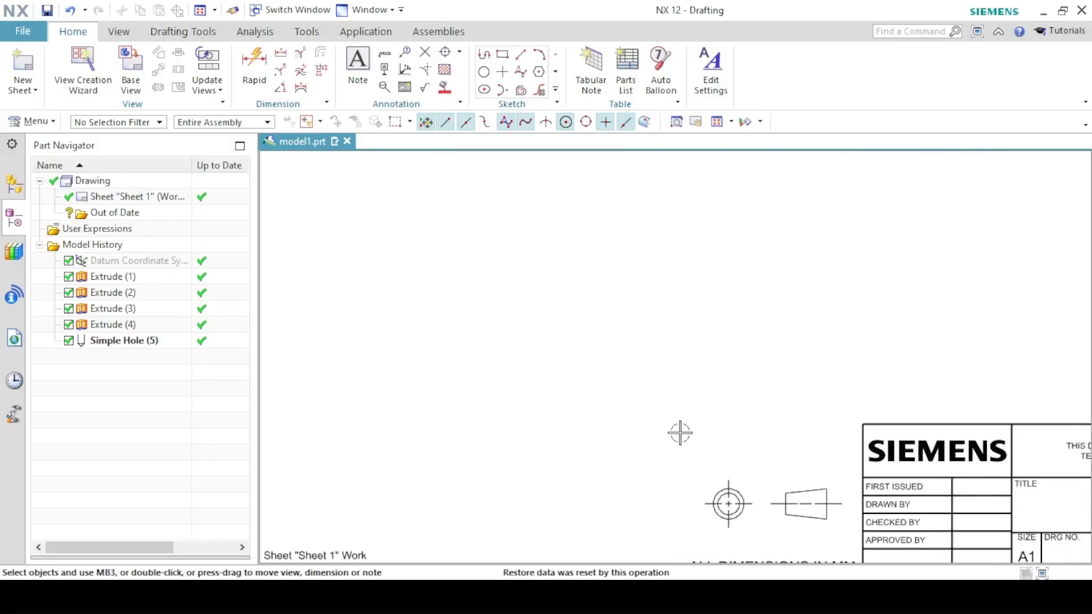
{"action": "mouse_move", "coordinate": [680, 431]}
{"action": "middle_mouse_down", "text": "shift"}
{"action": "mouse_move", "coordinate": [411, 273]}
{"action": "mouse_move", "coordinate": [289, 231]}
{"action": "middle_mouse_up", "text": "shift"}
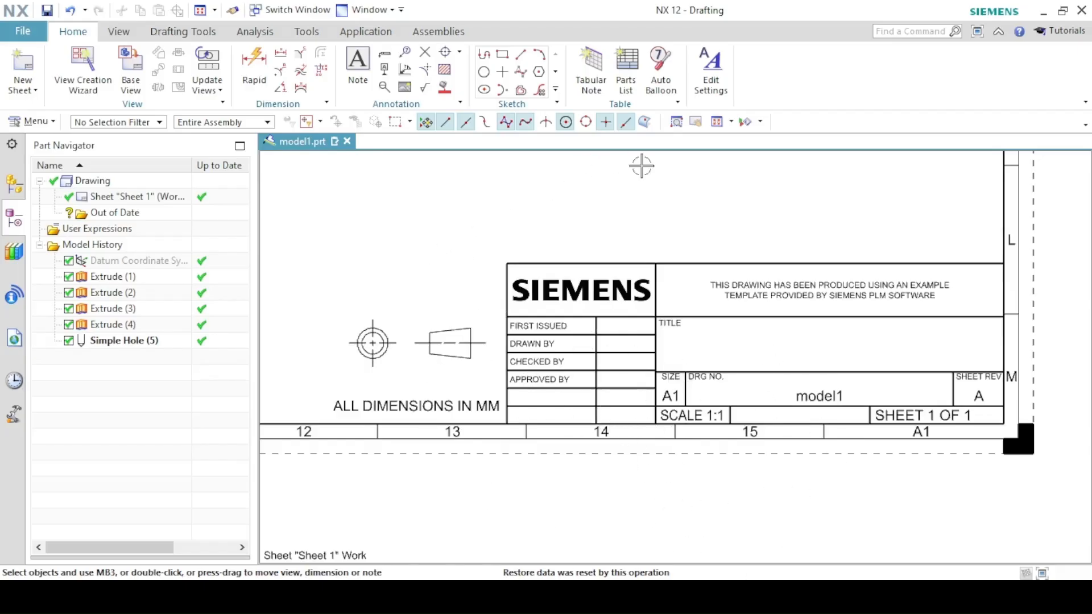
{"action": "left_click", "coordinate": [715, 122]}
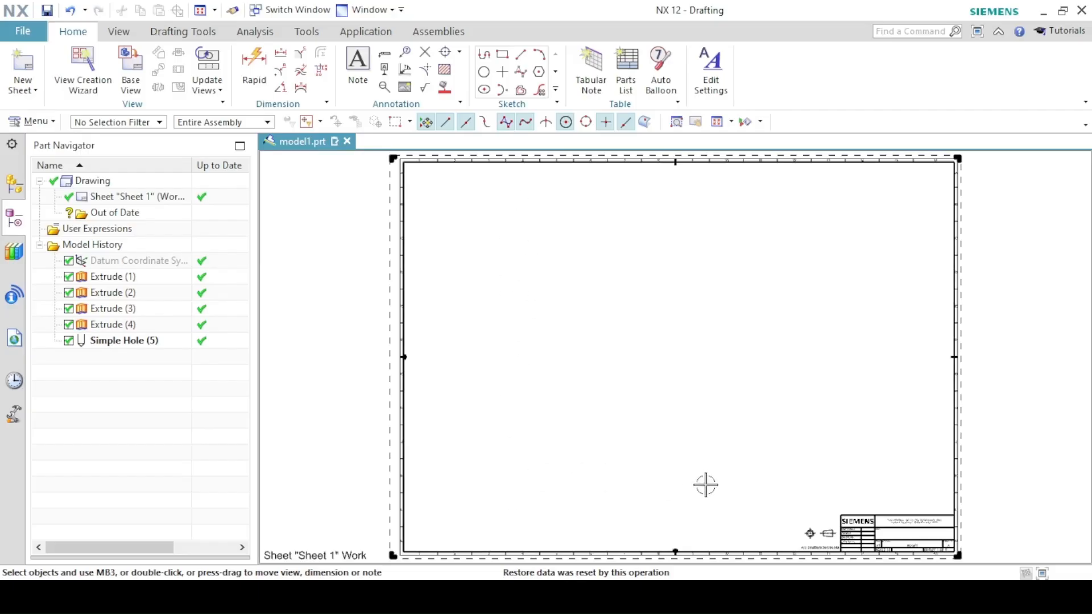
Place a Front base view of the model at 2:1 scale in the lower-left area of the sheet.
{"action": "left_click", "coordinate": [130, 69]}
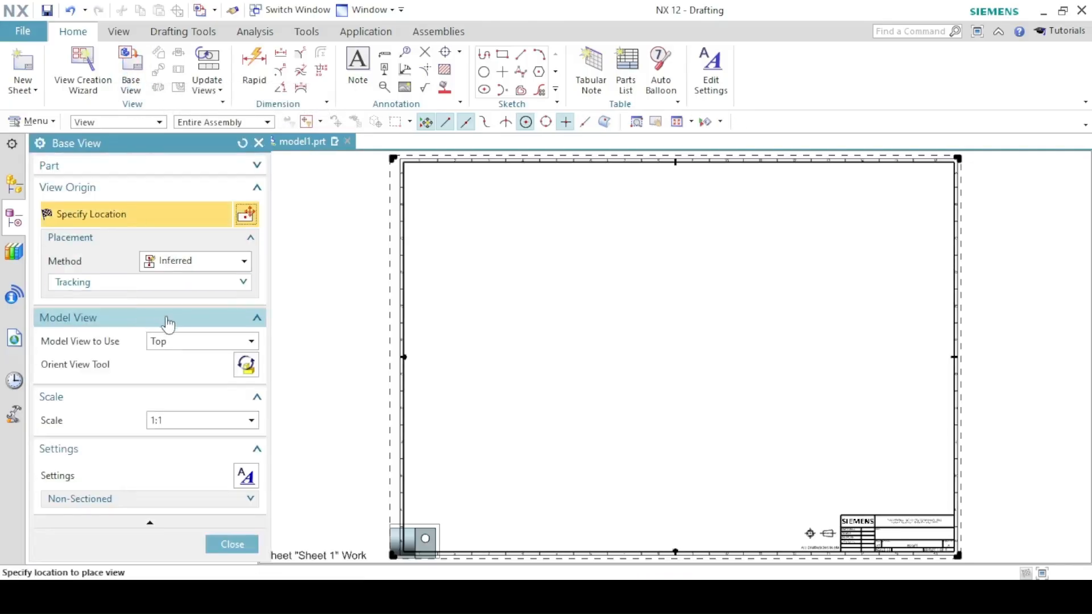
{"action": "left_click", "coordinate": [171, 344]}
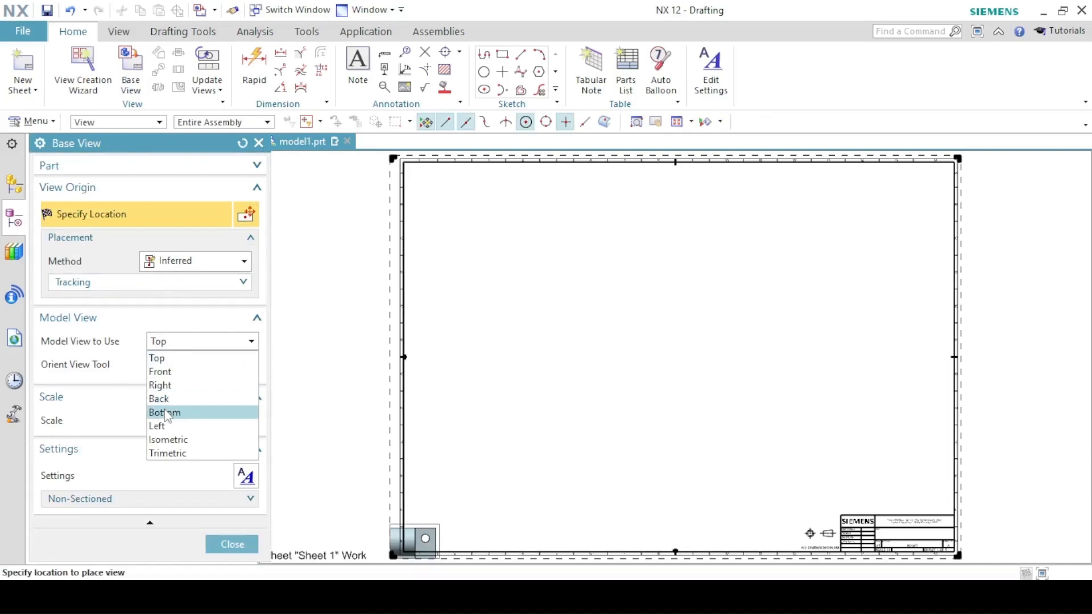
{"action": "left_click", "coordinate": [163, 372]}
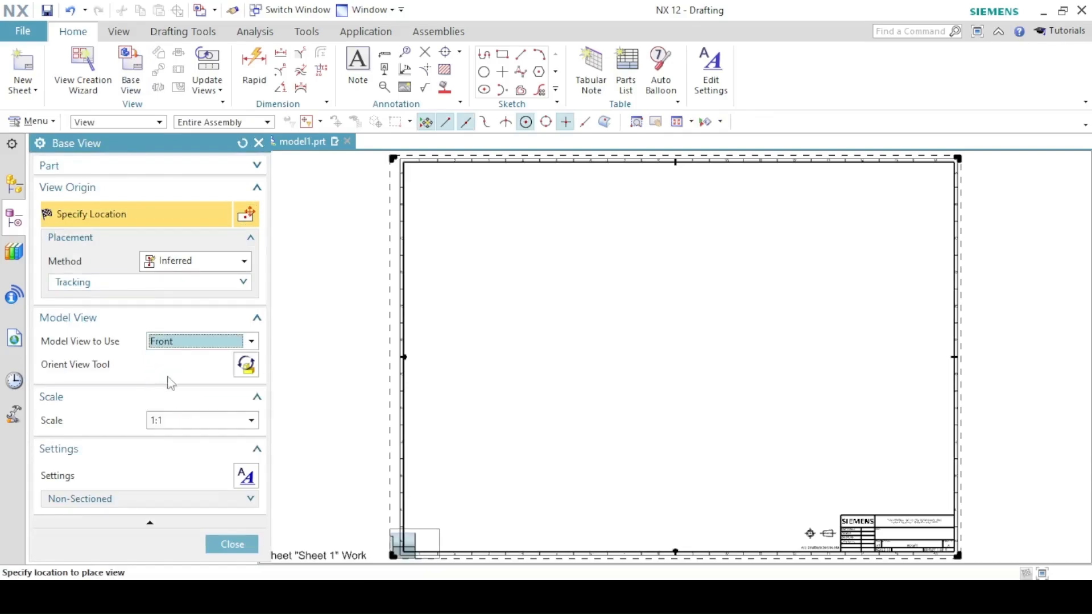
{"action": "left_click", "coordinate": [176, 422]}
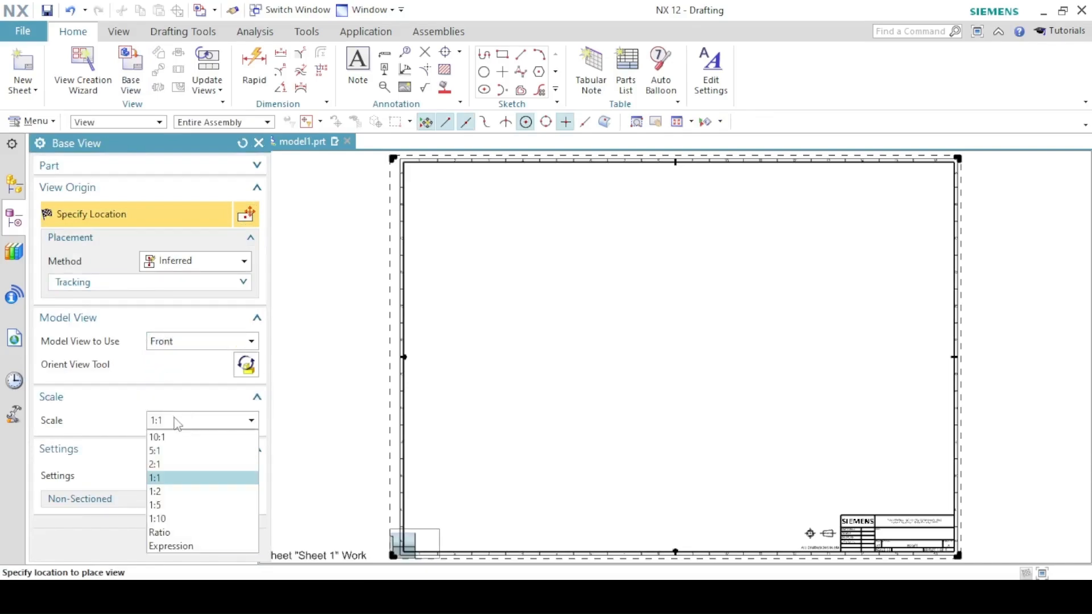
{"action": "left_click", "coordinate": [154, 465]}
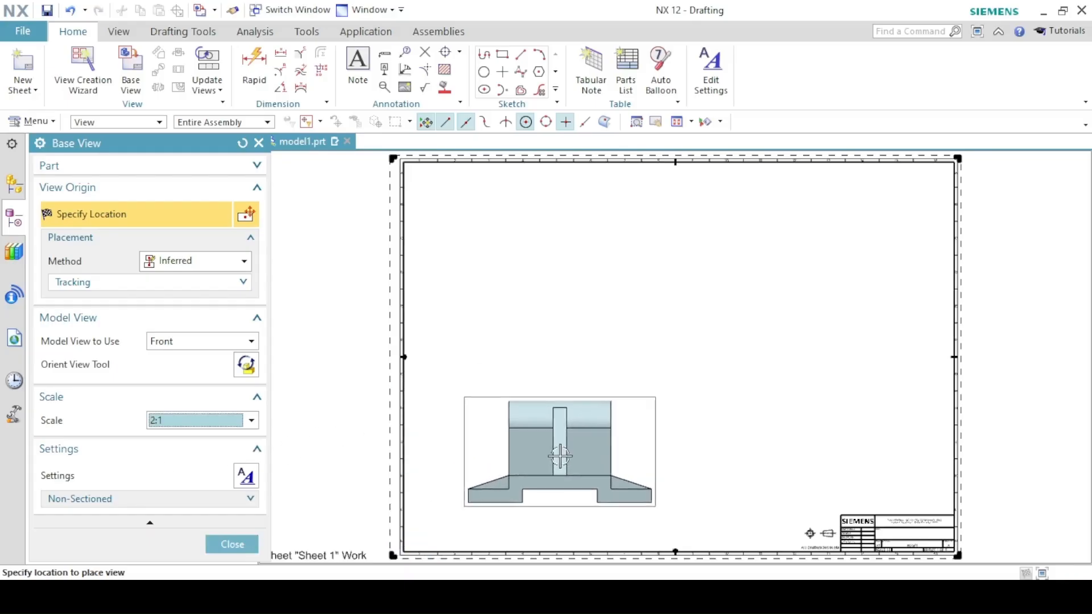
{"action": "left_click", "coordinate": [554, 438]}
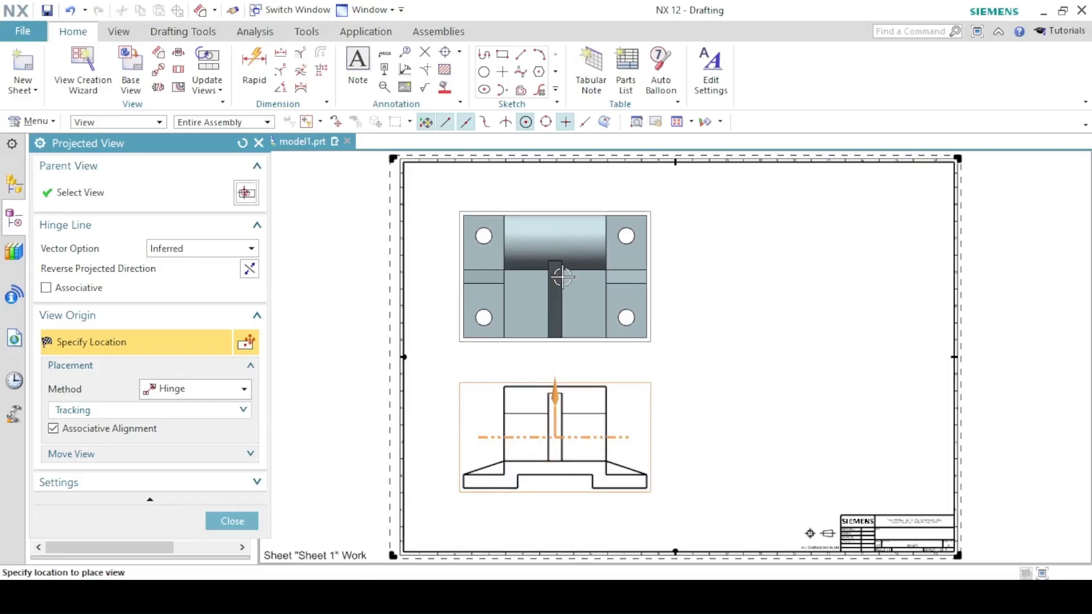
Project a top view above the front view and a side view to its right.
{"action": "left_click", "coordinate": [562, 277]}
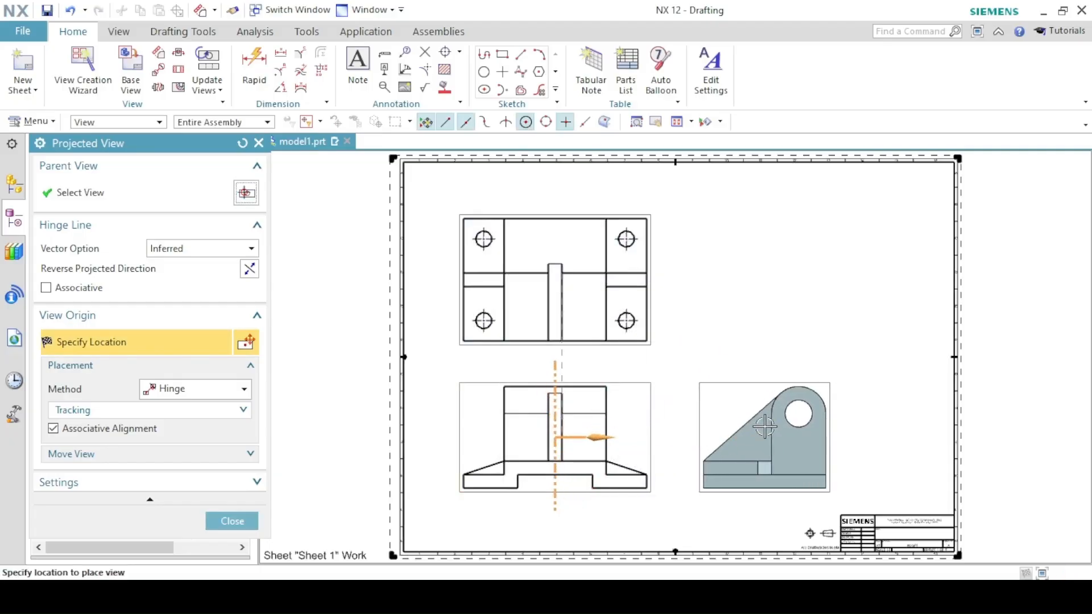
{"action": "left_click", "coordinate": [764, 426]}
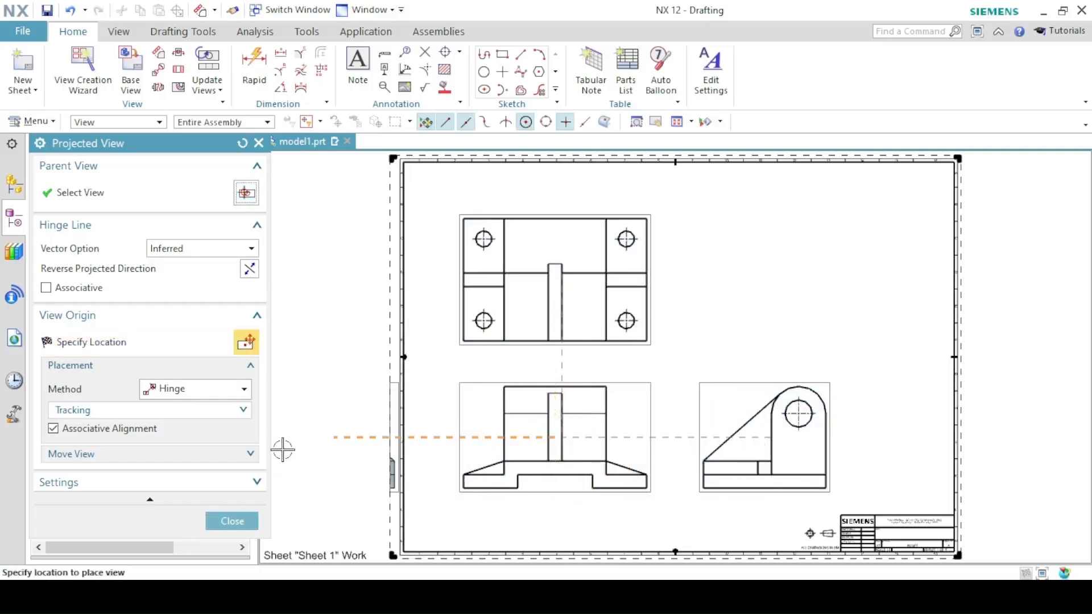
{"action": "left_click", "coordinate": [232, 519]}
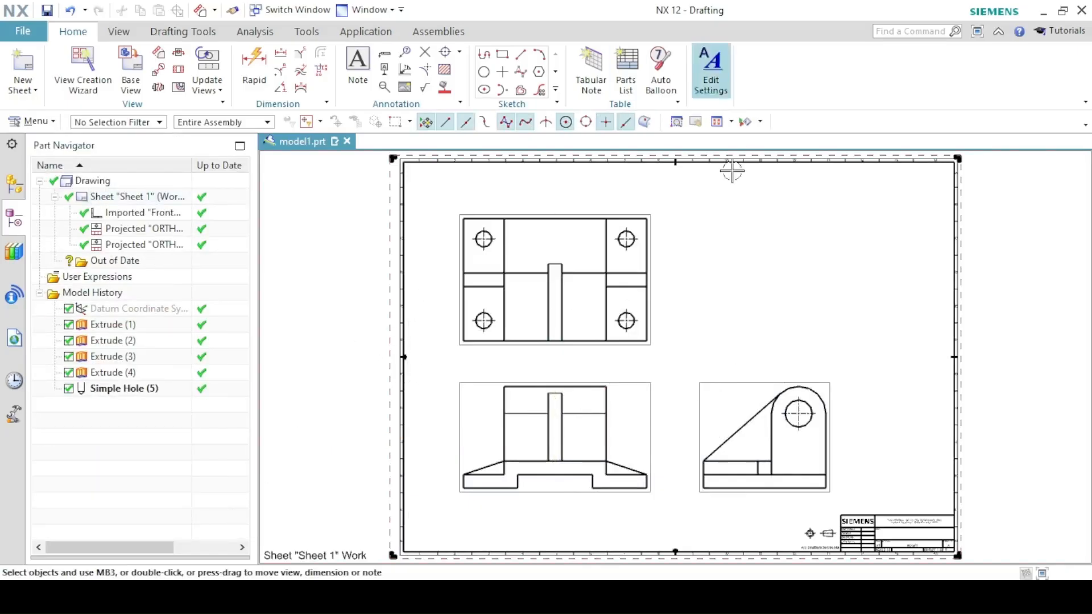
Add an Isometric base view at 2:1 scale in the upper-right area of the sheet, without projecting further views from it.
{"action": "left_click", "coordinate": [131, 67]}
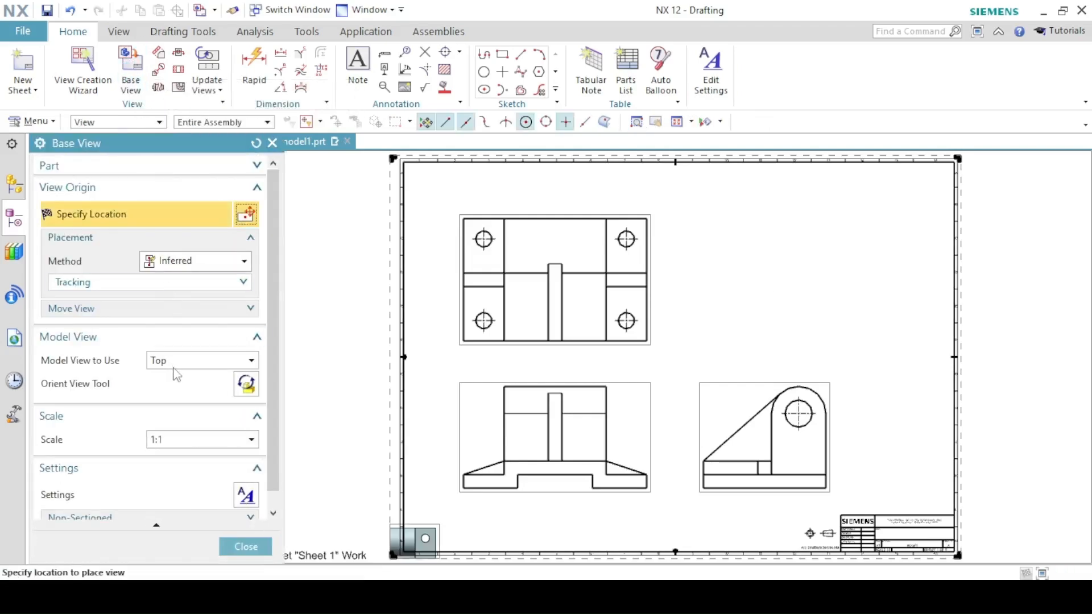
{"action": "left_click", "coordinate": [176, 364]}
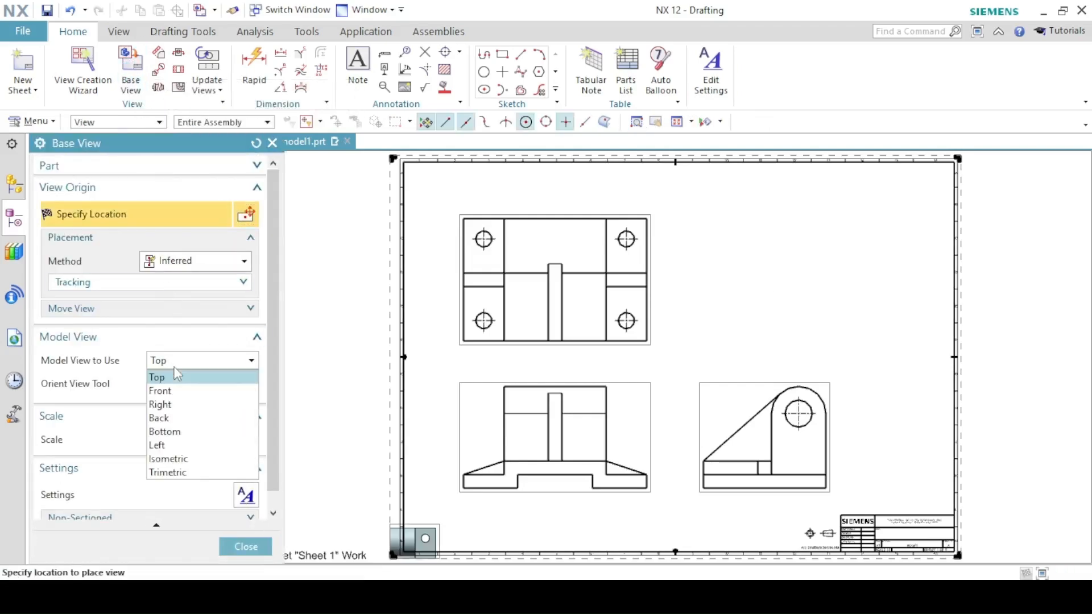
{"action": "left_click", "coordinate": [166, 459]}
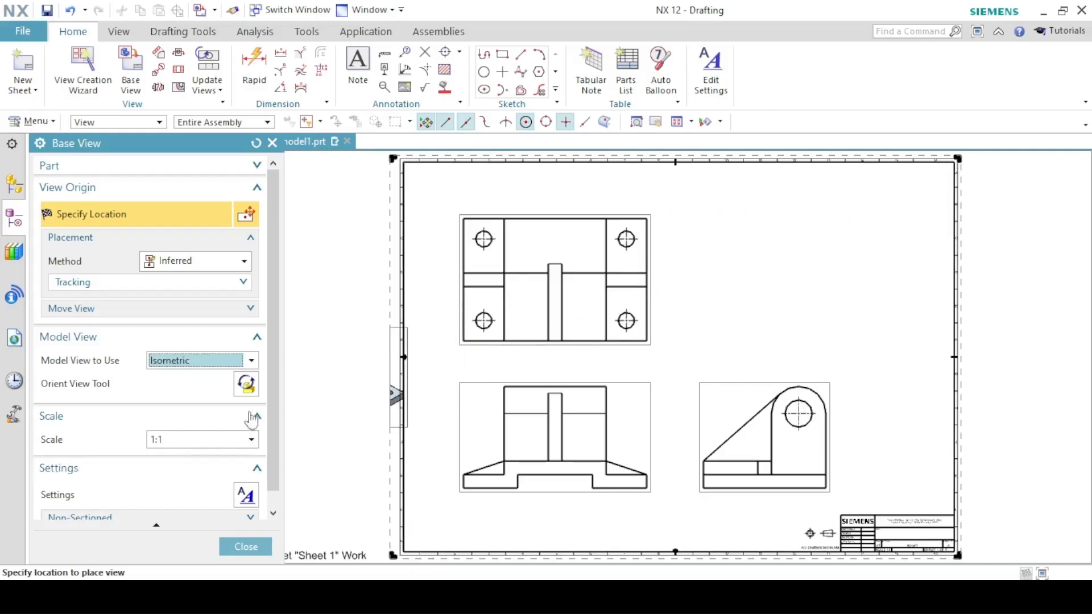
{"action": "left_click", "coordinate": [181, 443]}
{"action": "left_click", "coordinate": [171, 483]}
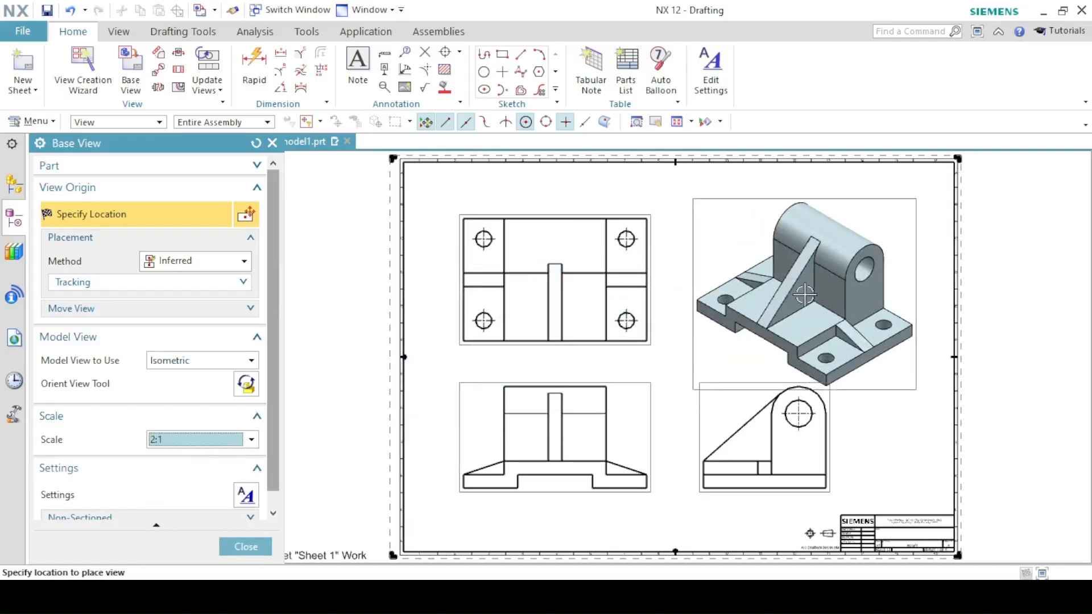
{"action": "left_click", "coordinate": [809, 269]}
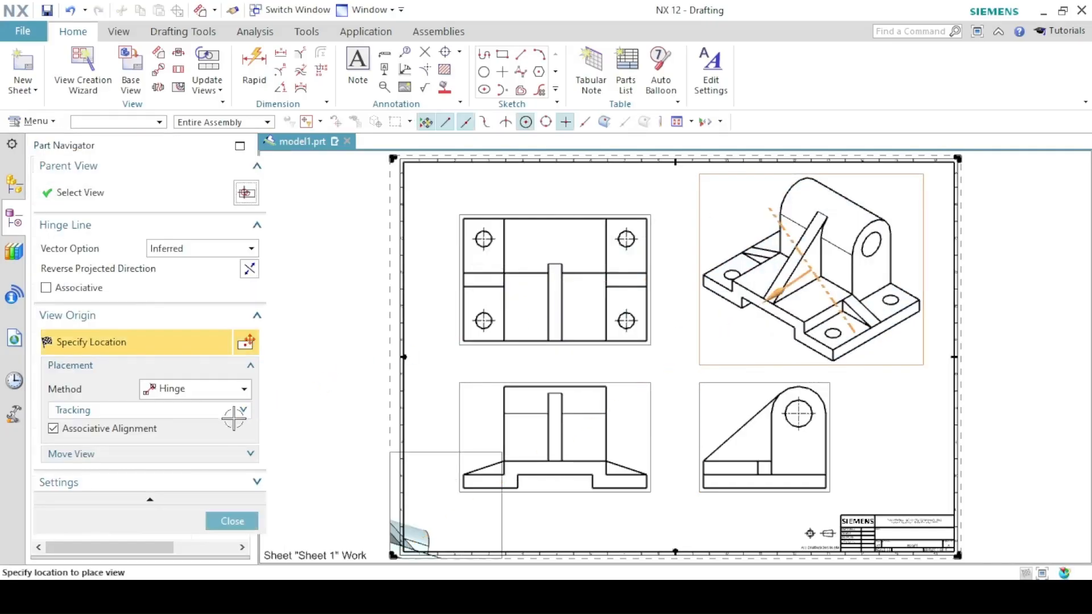
{"action": "left_click", "coordinate": [232, 521]}
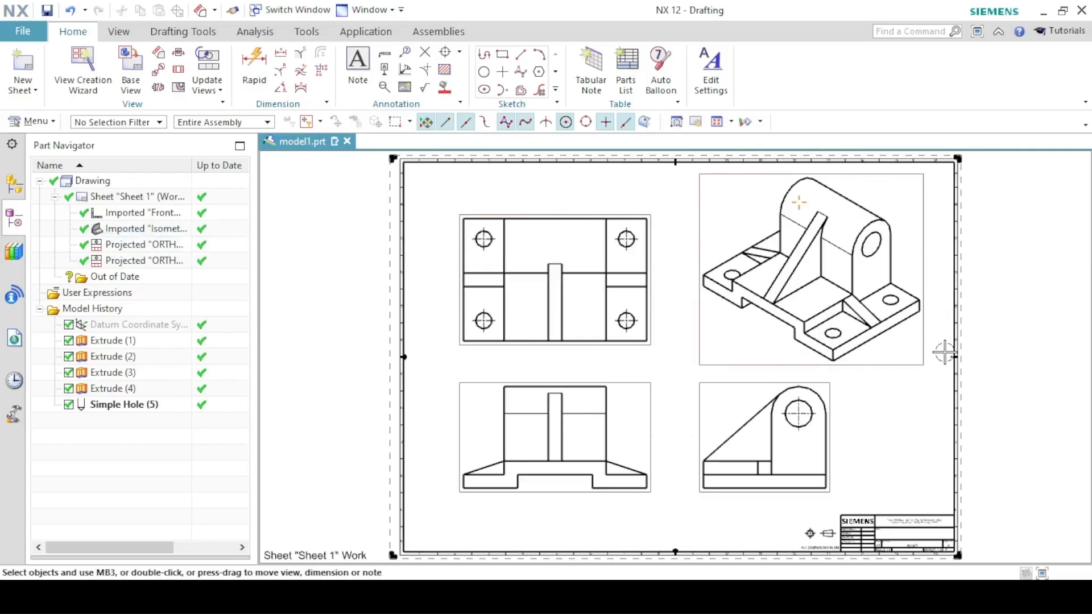
Turn off the view border display in the drafting preferences' view workflow settings and apply the change.
{"action": "left_click", "coordinate": [31, 122]}
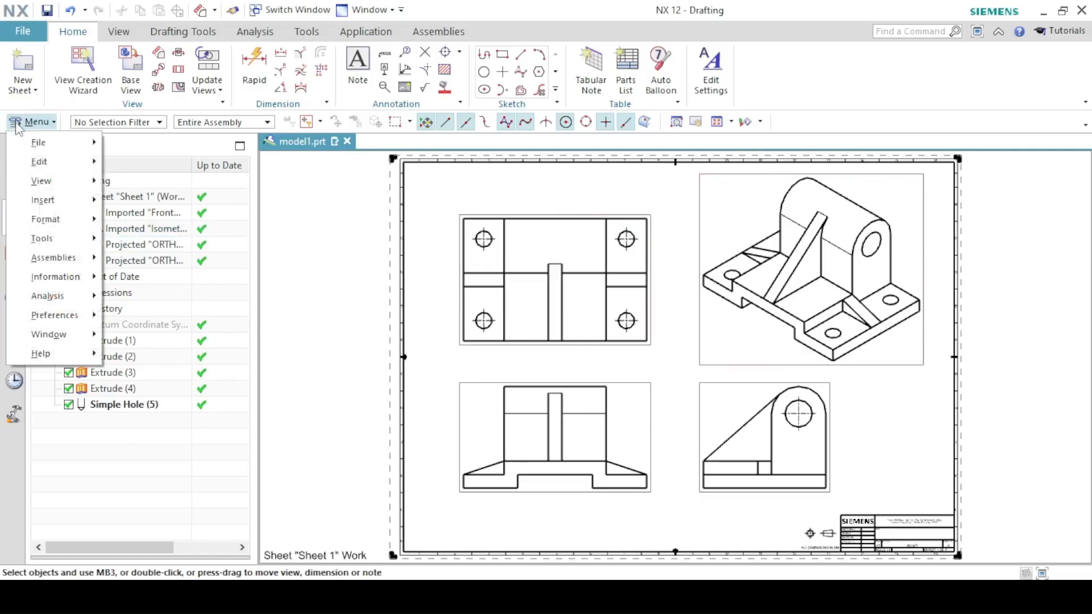
{"action": "mouse_move", "coordinate": [43, 320]}
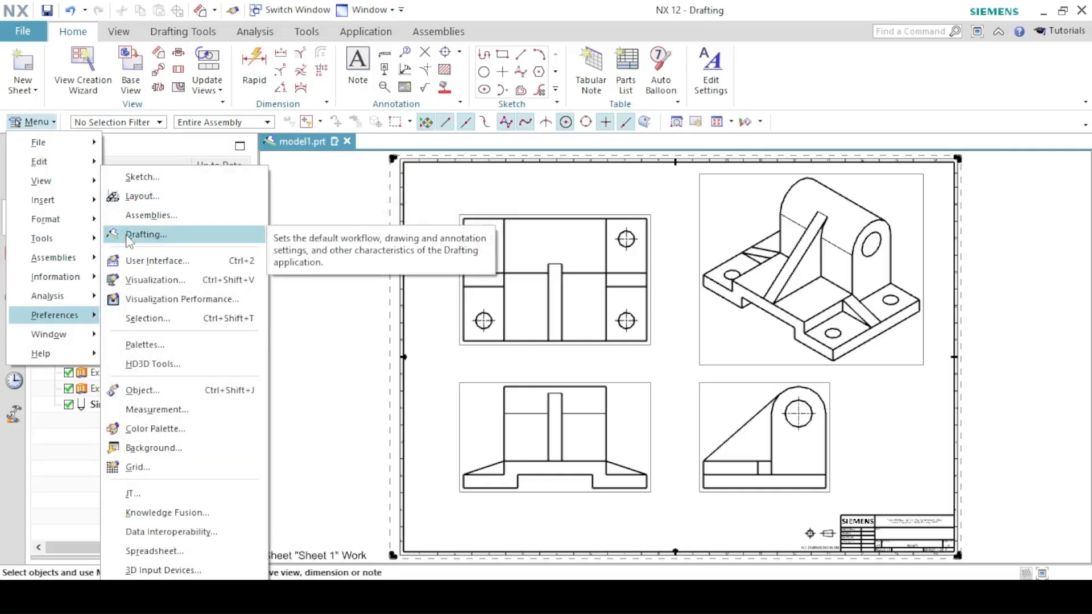
{"action": "left_click", "coordinate": [142, 234]}
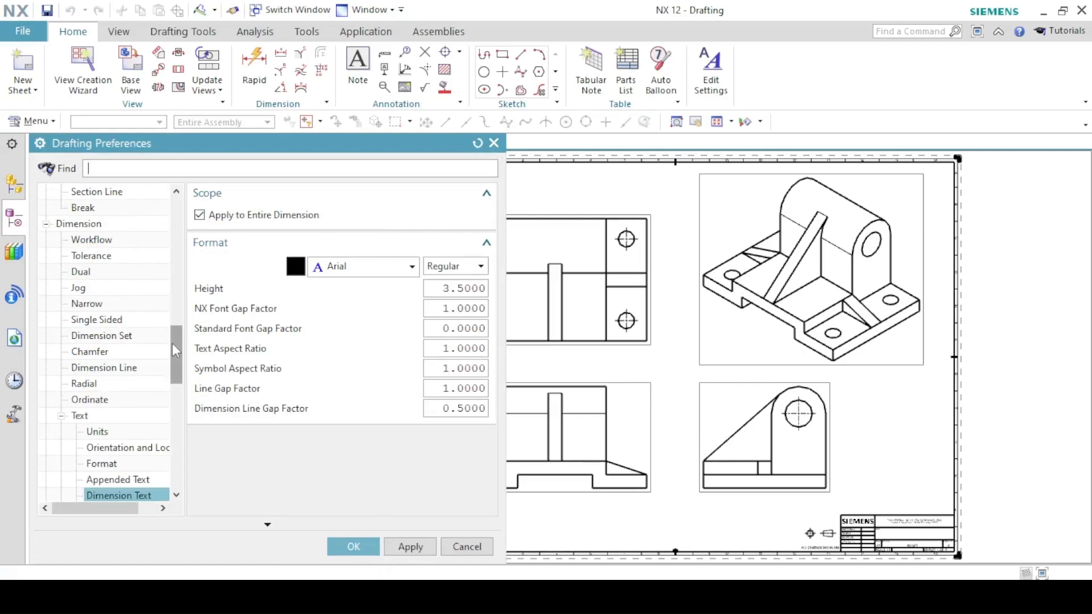
{"action": "left_click_drag", "start_coordinate": [173, 343], "coordinate": [187, 204]}
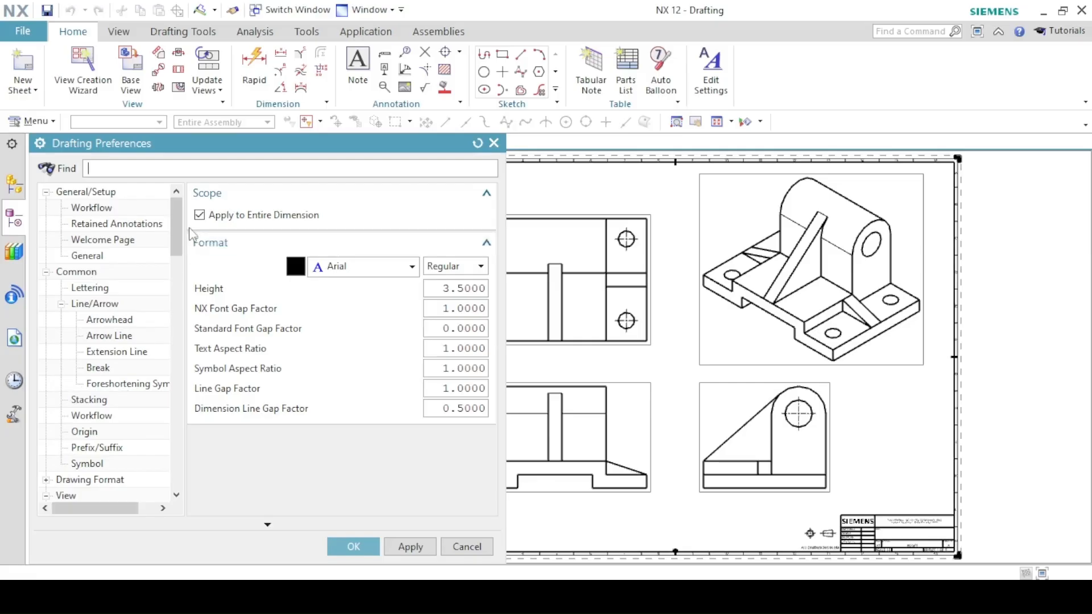
{"action": "scroll", "coordinate": [72, 278], "scroll_direction": "down", "scroll_amount": 5}
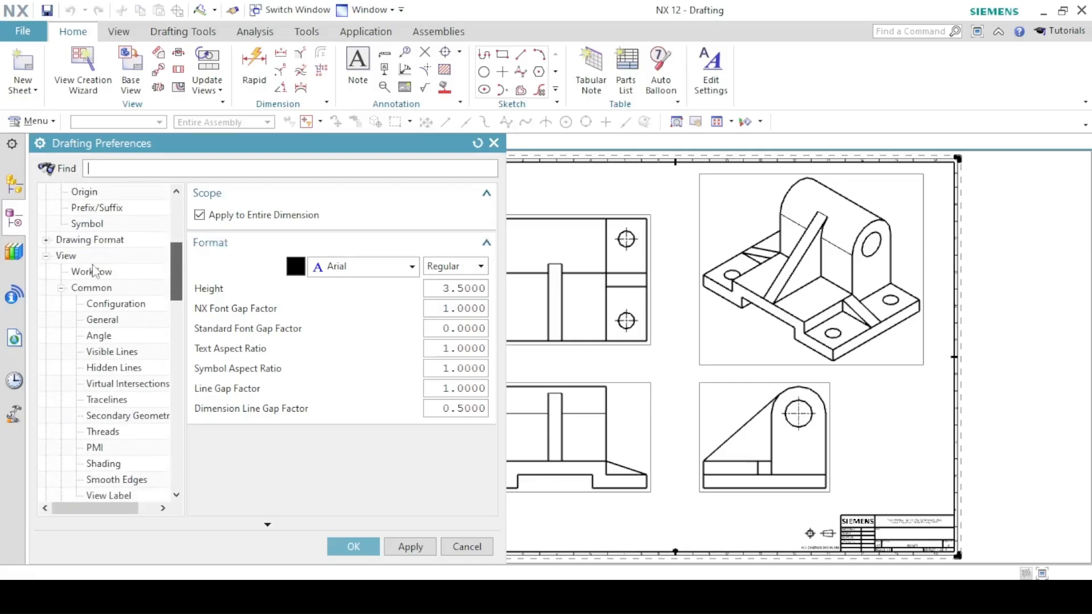
{"action": "left_click", "coordinate": [84, 273]}
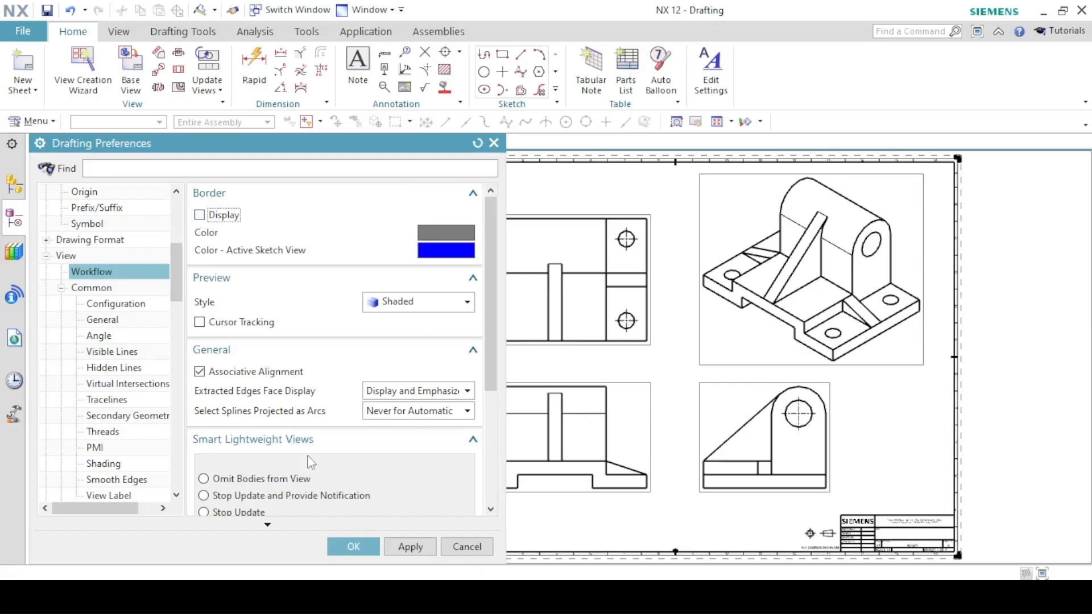
{"action": "left_click", "coordinate": [397, 538]}
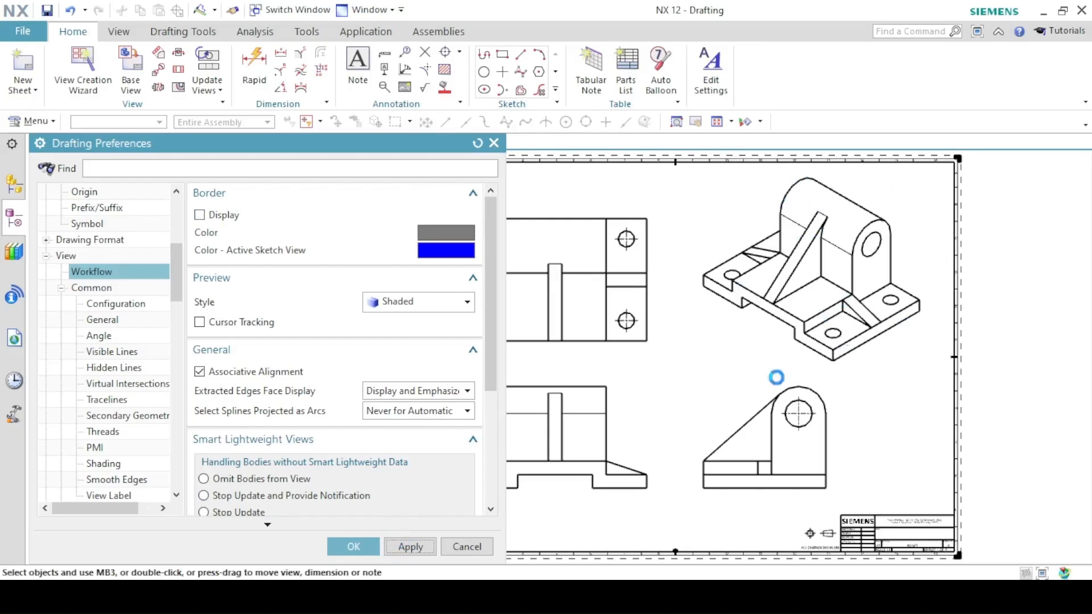
Set the arrowhead line width to 0.13 mm for both dimension sides, keeping the Filled Arrow type.
{"action": "scroll", "coordinate": [175, 206], "scroll_direction": "up", "scroll_amount": 5}
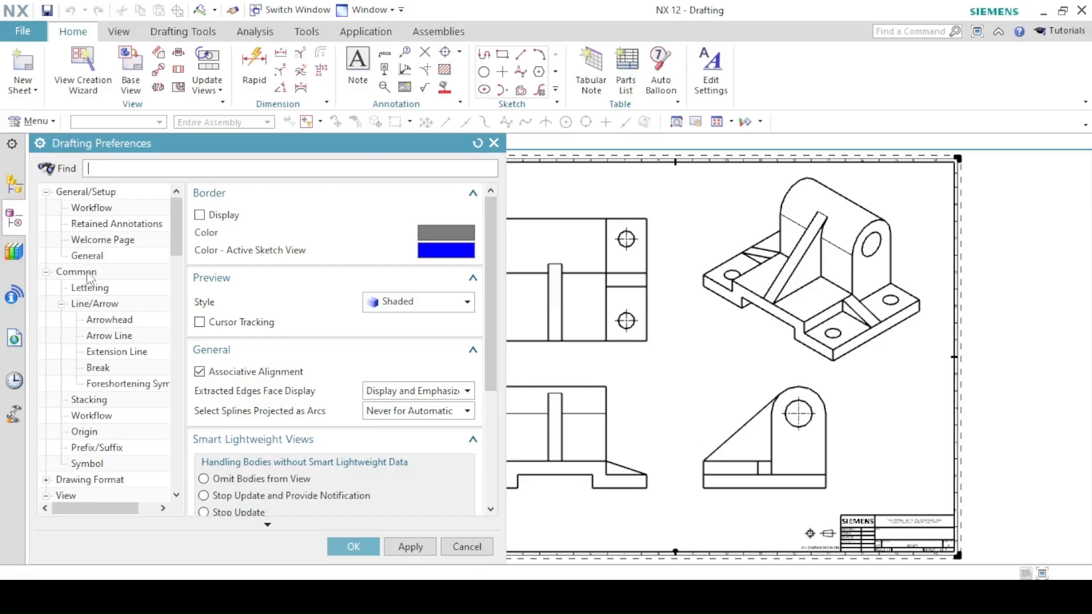
{"action": "left_click", "coordinate": [90, 316]}
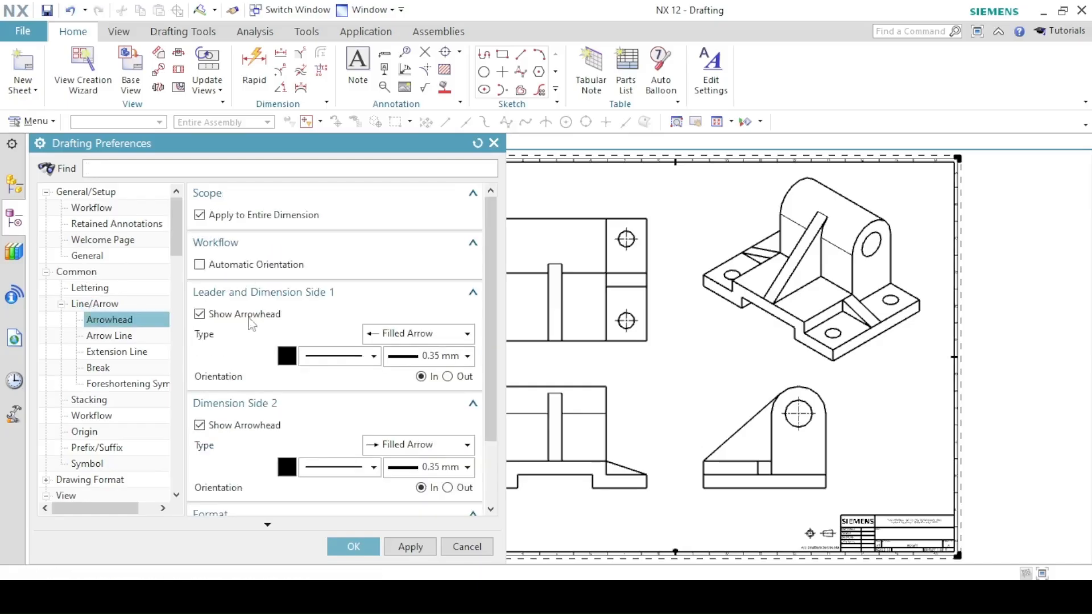
{"action": "left_click", "coordinate": [432, 357]}
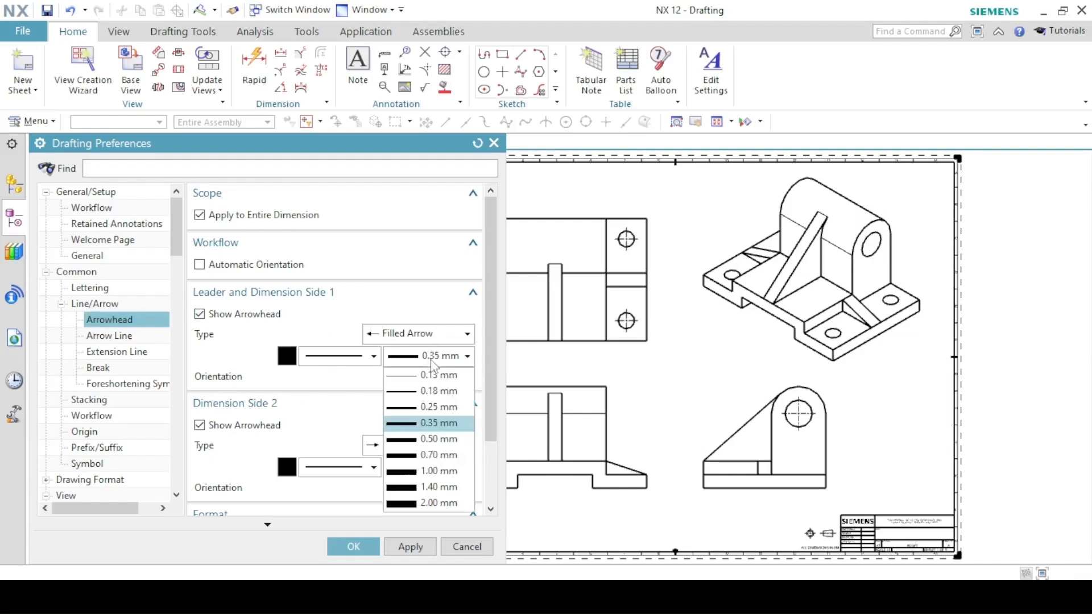
{"action": "left_click", "coordinate": [405, 377]}
{"action": "left_click", "coordinate": [398, 446]}
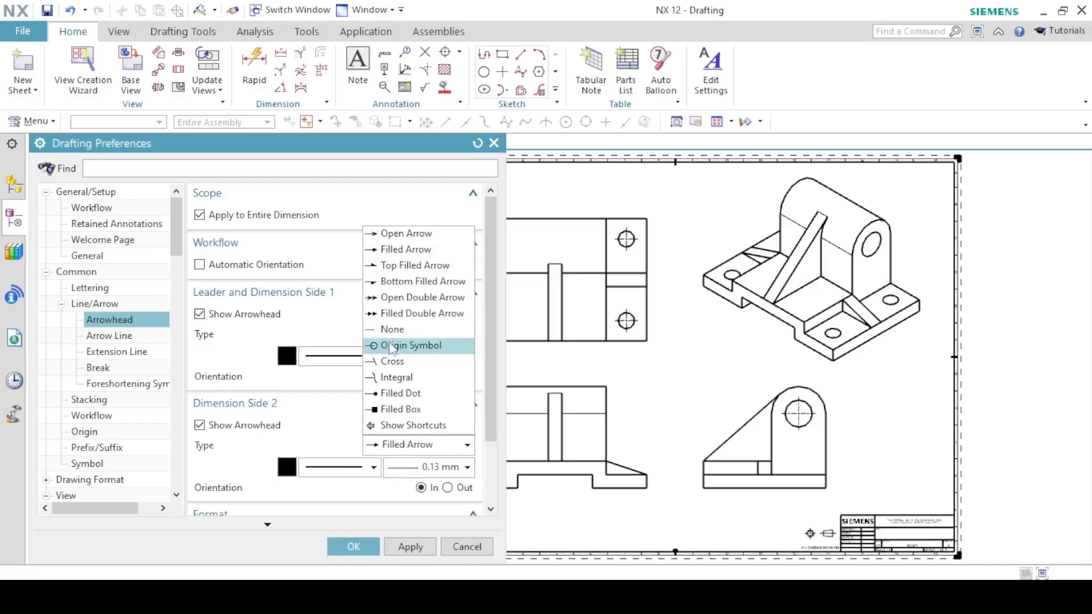
{"action": "left_click", "coordinate": [414, 444]}
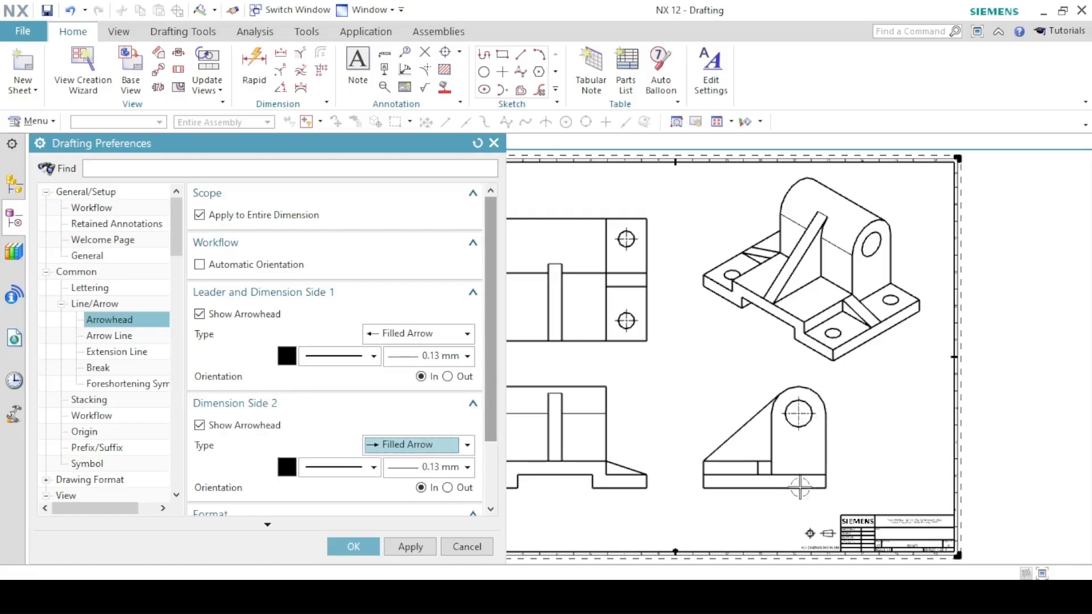
Apply the arrowhead settings, then set the dimension text height to 10 in the drafting preferences and accept them.
{"action": "left_click", "coordinate": [412, 541]}
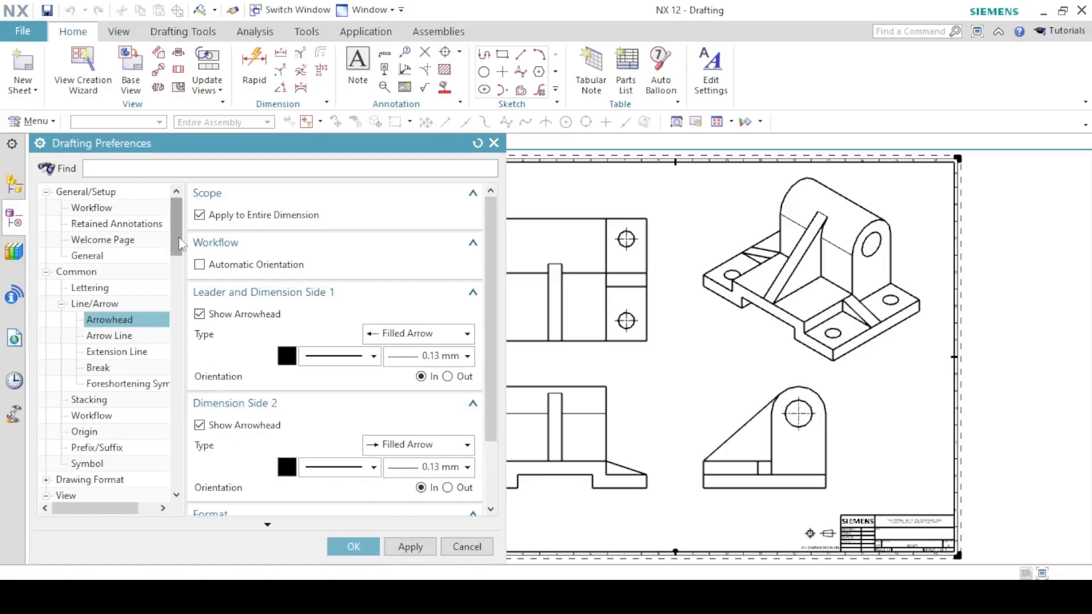
{"action": "left_click_drag", "start_coordinate": [176, 210], "coordinate": [174, 340]}
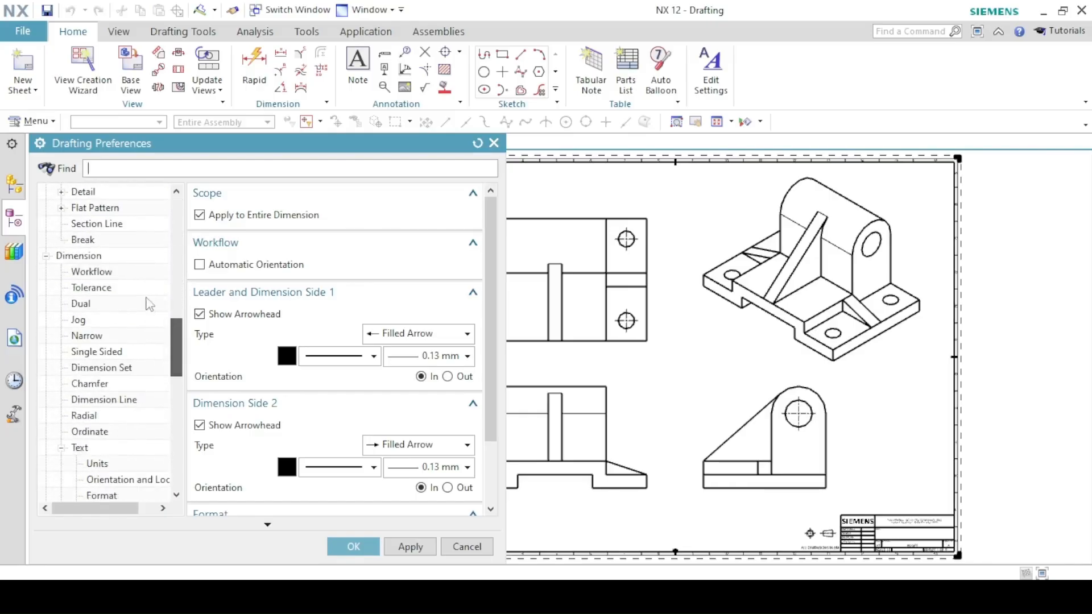
{"action": "scroll", "coordinate": [164, 376], "scroll_direction": "down", "scroll_amount": 4}
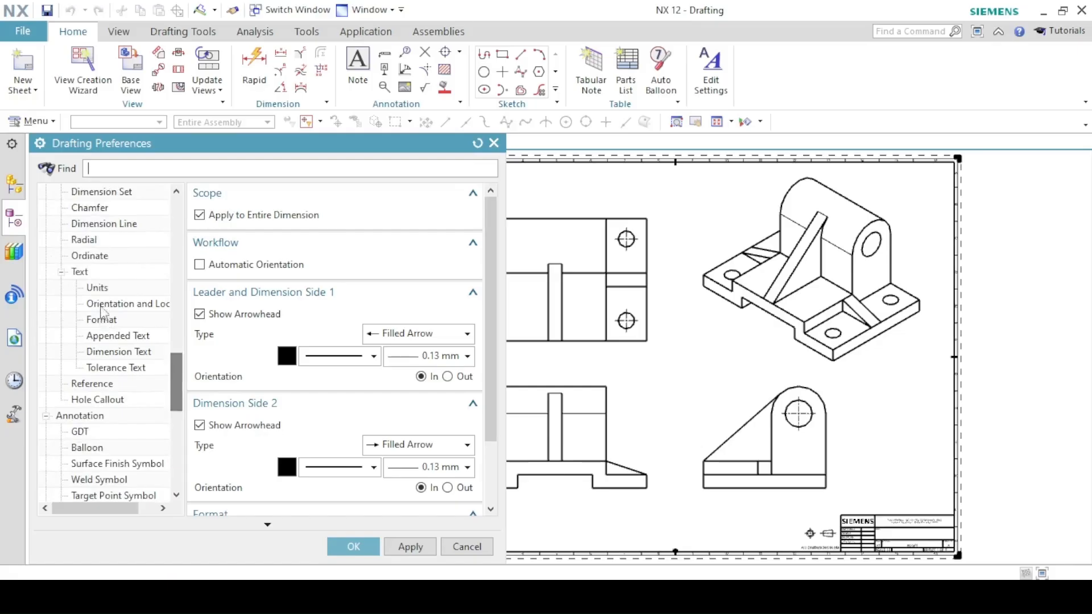
{"action": "left_click", "coordinate": [104, 352]}
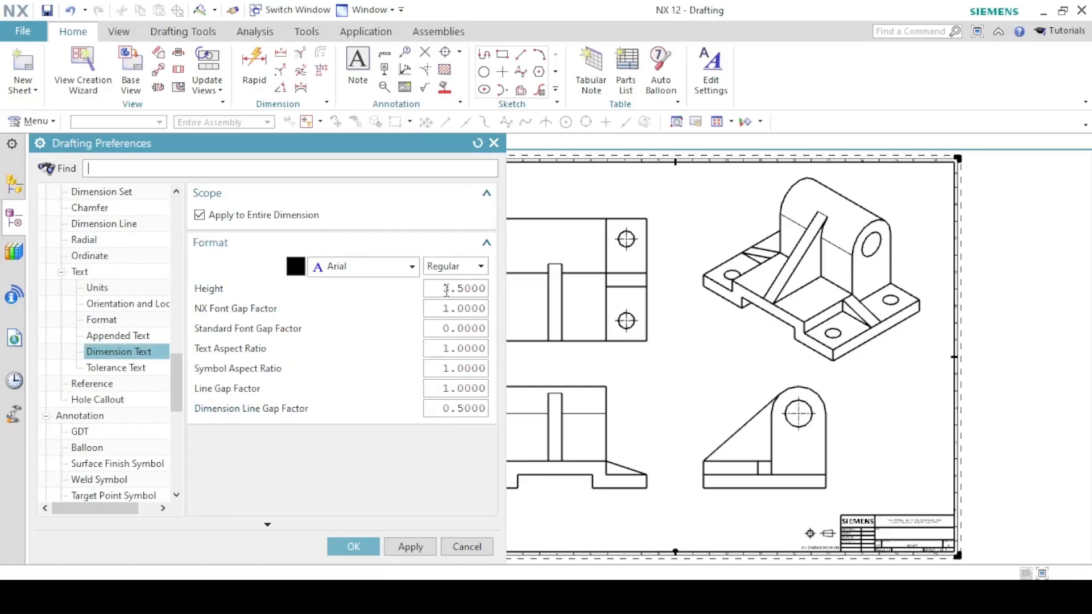
{"action": "left_click_drag", "start_coordinate": [474, 290], "coordinate": [504, 299]}
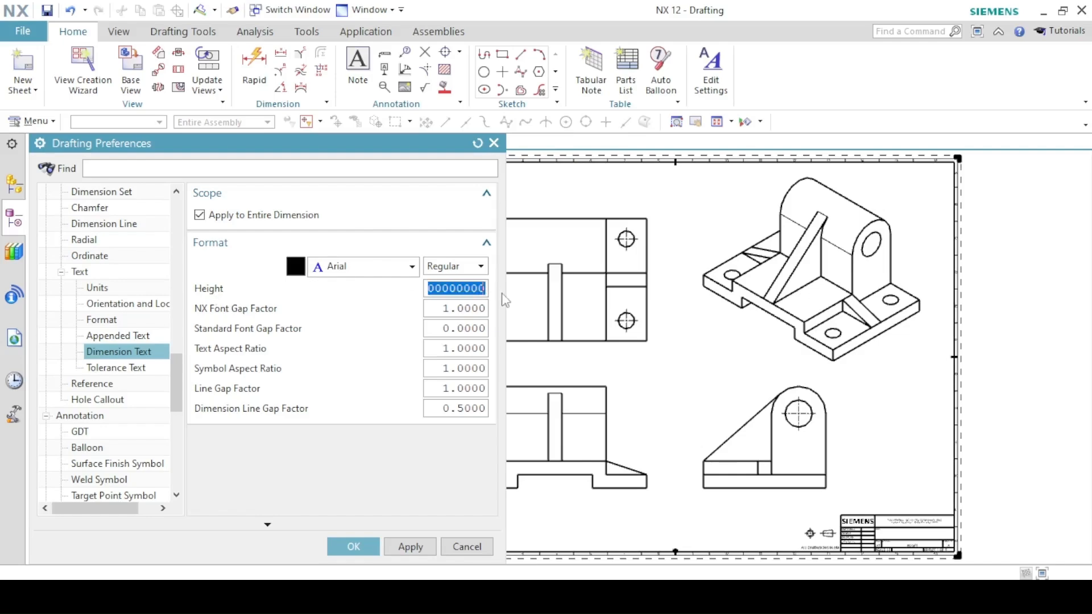
{"action": "type", "text": "10"}
{"action": "left_click", "coordinate": [357, 543]}
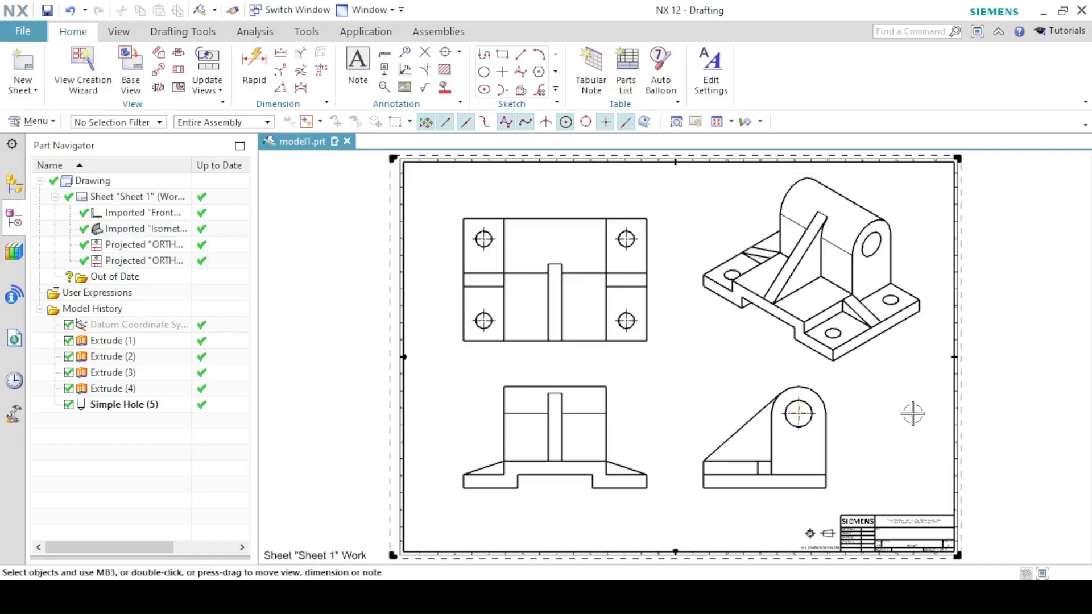
Set the isometric view's shading to the Fully Shaded rendering style.
{"action": "left_click", "coordinate": [909, 365]}
{"action": "left_click", "coordinate": [938, 337]}
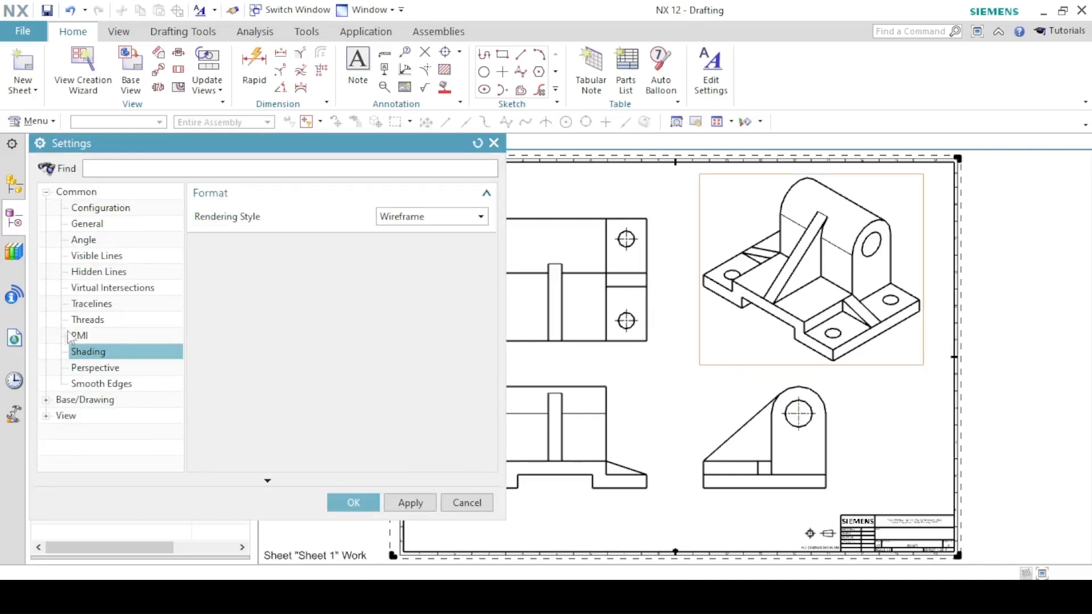
{"action": "left_click", "coordinate": [428, 216]}
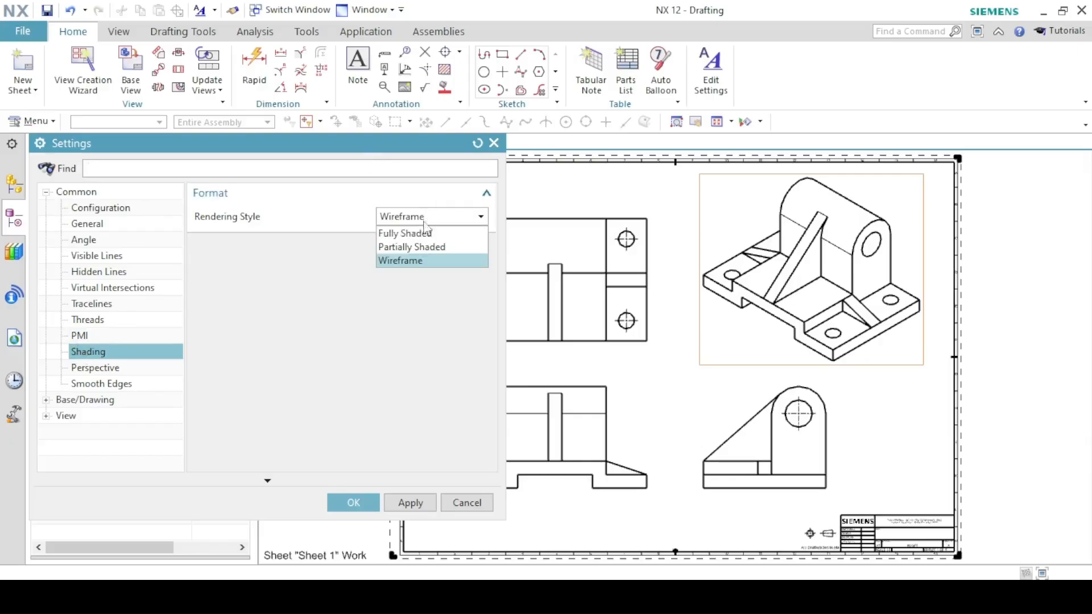
{"action": "left_click", "coordinate": [421, 230]}
{"action": "left_click", "coordinate": [353, 502]}
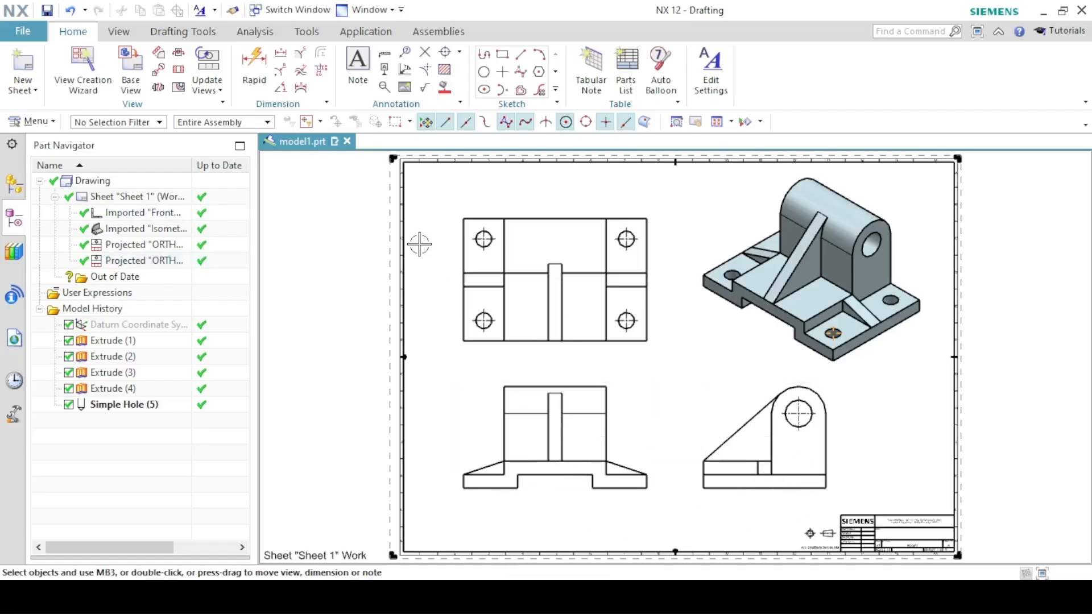
Add linear dimensions below the front view for the bottom slot's width and the base's overall width.
{"action": "left_click", "coordinate": [280, 56]}
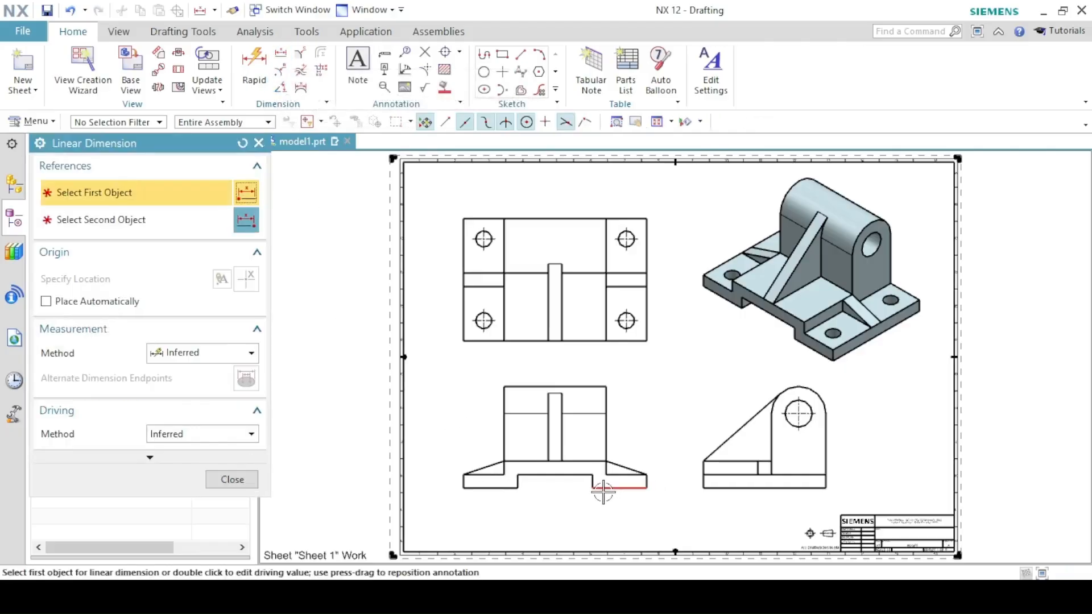
{"action": "left_click", "coordinate": [565, 475]}
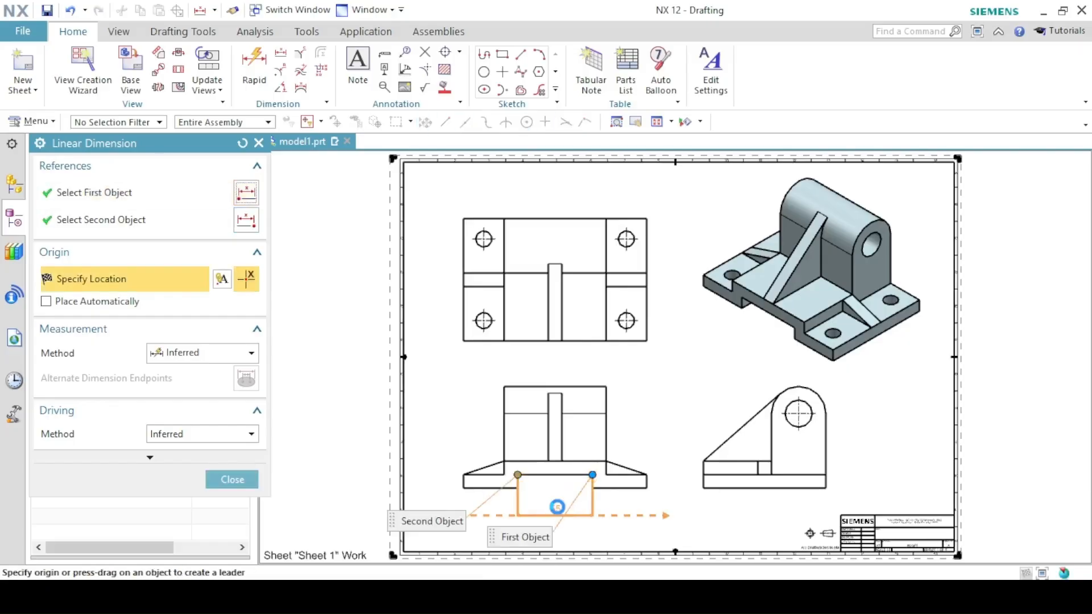
{"action": "mouse_move", "coordinate": [557, 506]}
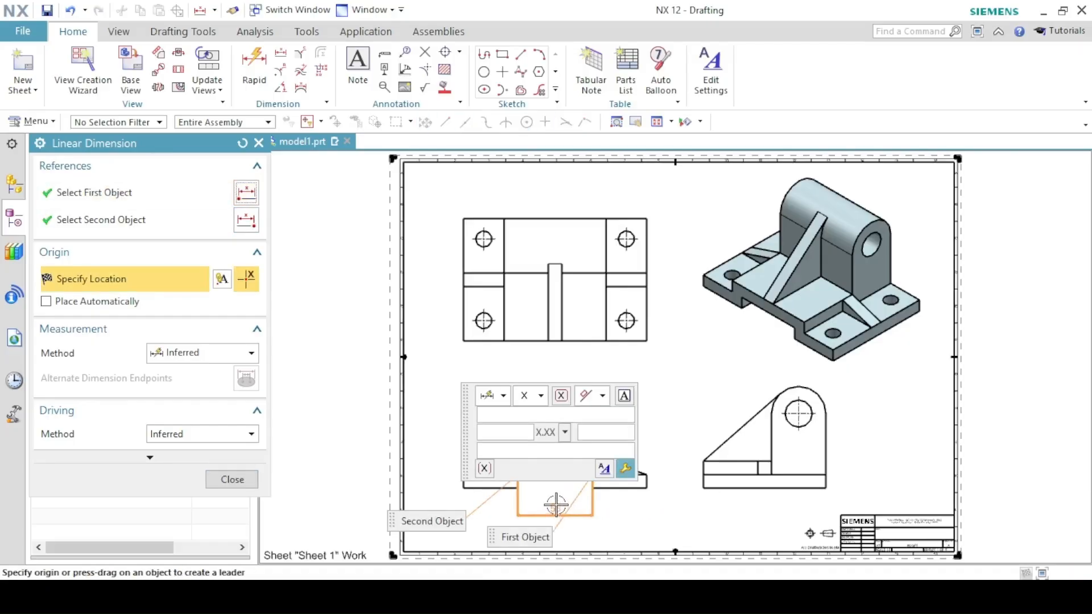
{"action": "left_click", "coordinate": [556, 505]}
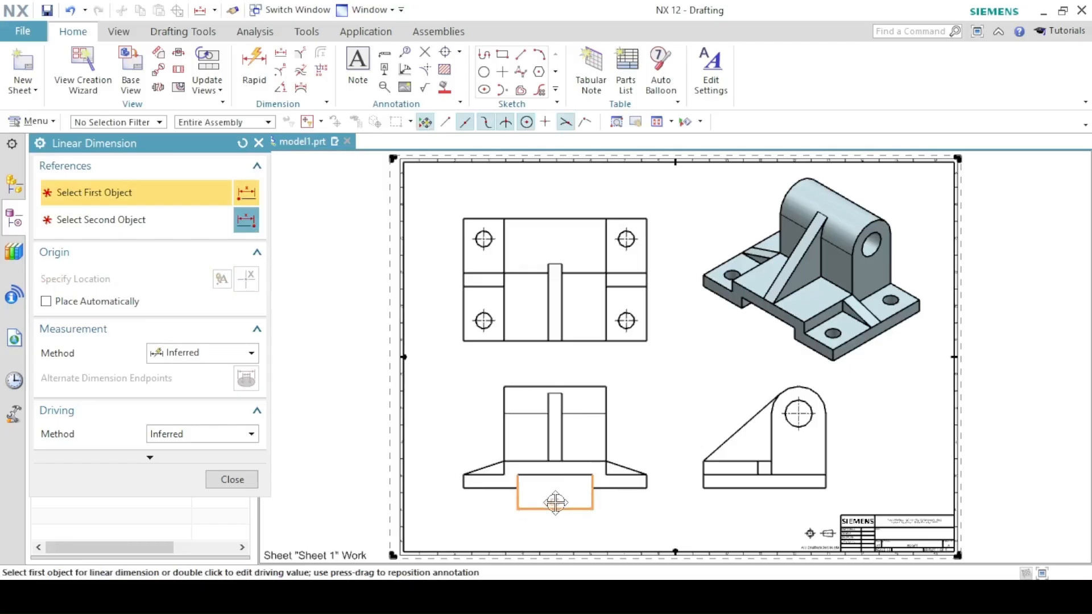
{"action": "left_click", "coordinate": [646, 481]}
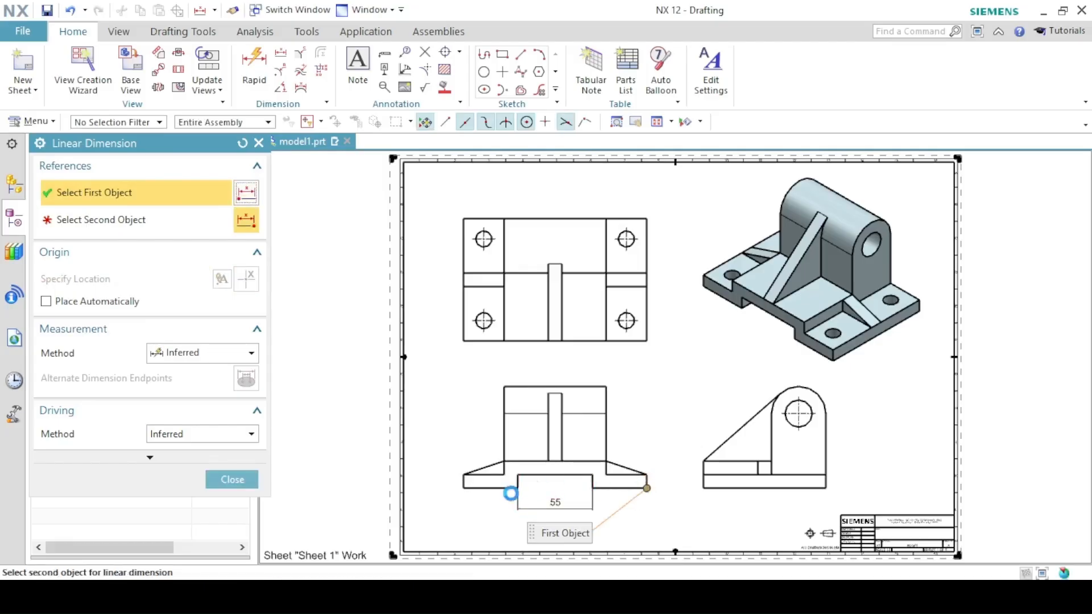
{"action": "left_click", "coordinate": [464, 488]}
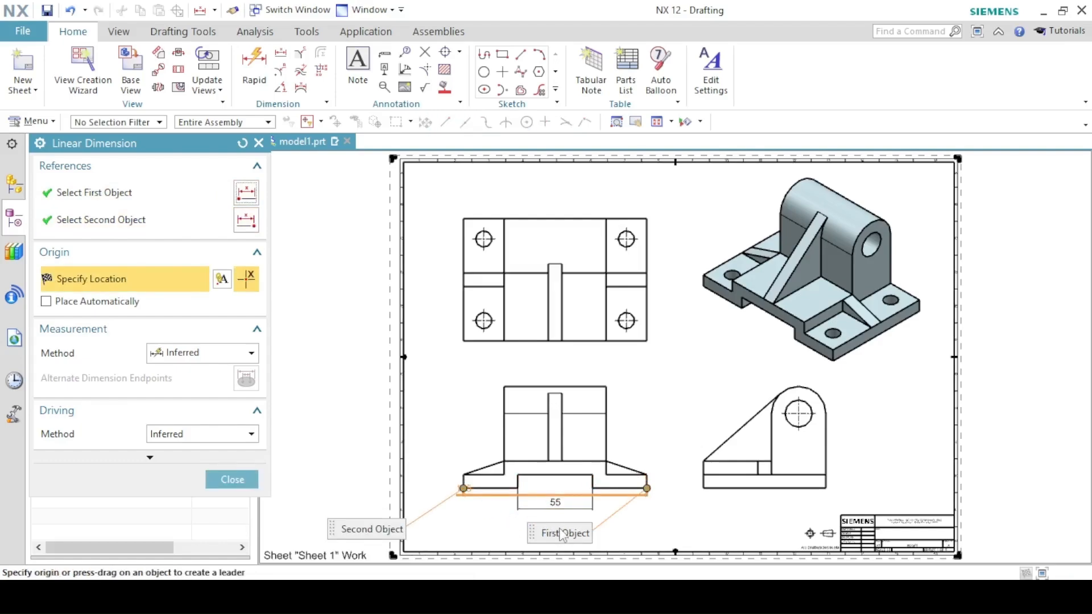
{"action": "left_click", "coordinate": [501, 535]}
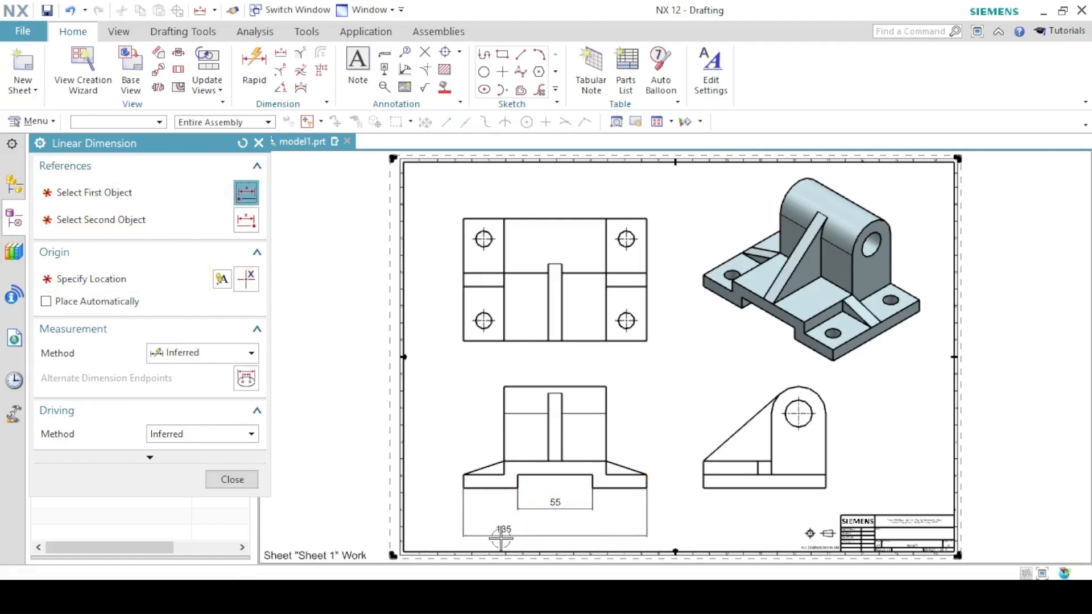
Dimension the width of the upper block along its top edge, placing the dimension above the front view.
{"action": "left_click", "coordinate": [603, 387]}
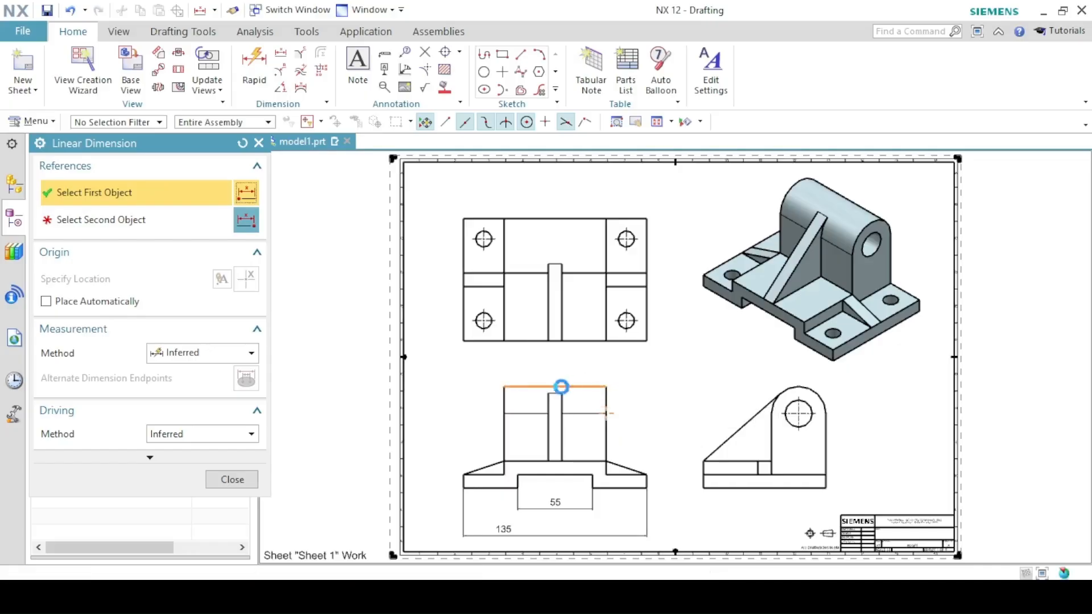
{"action": "left_click", "coordinate": [505, 387]}
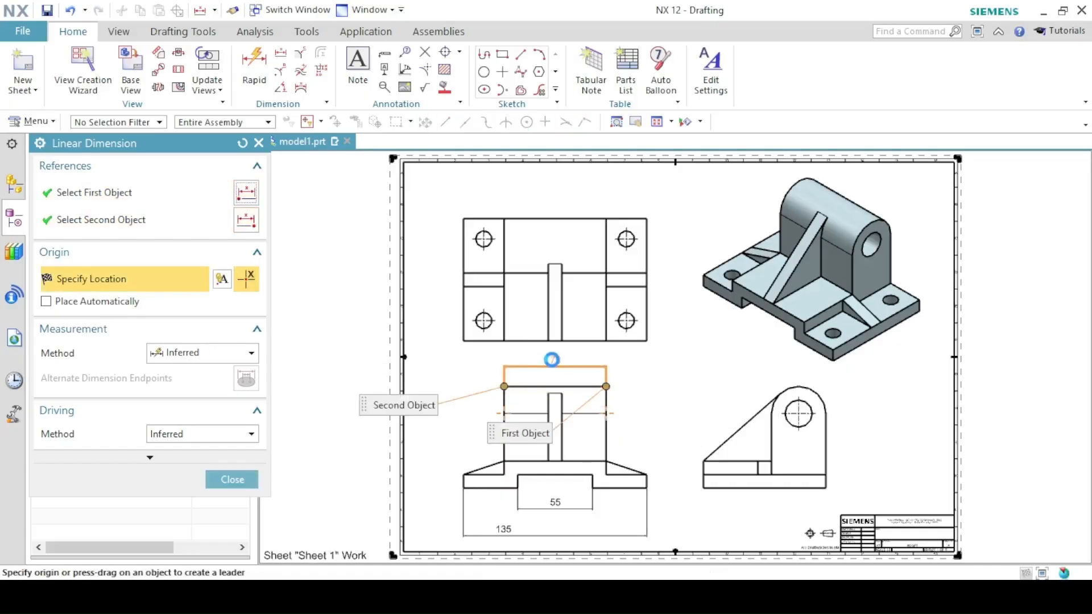
{"action": "left_click", "coordinate": [481, 377]}
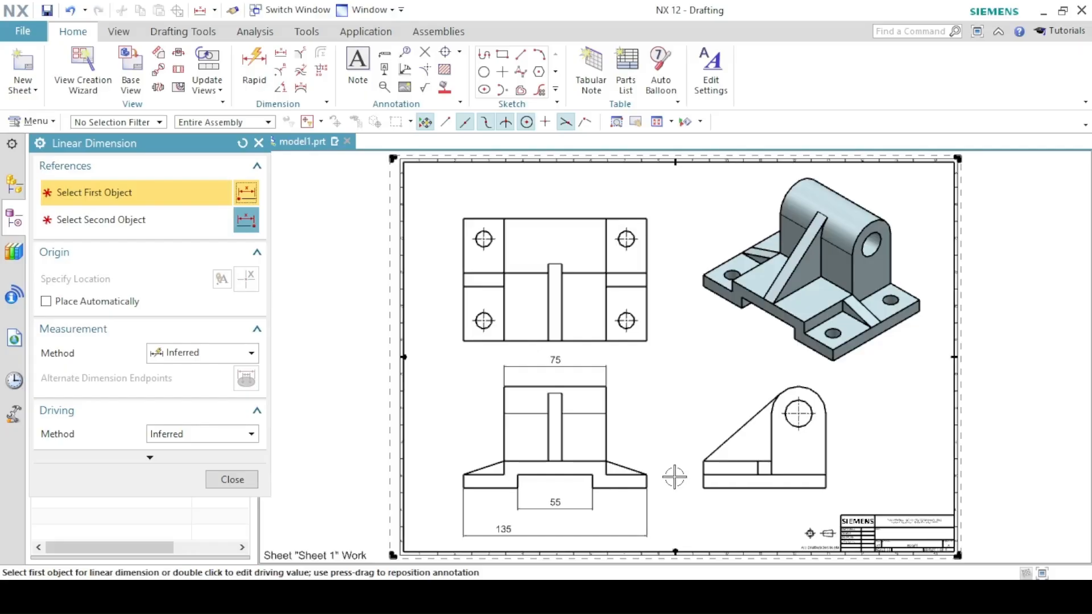
Dimension the base plate's thickness and the height of the step above it, placing both beside the side view's outer vertical edge.
{"action": "middle_click_drag", "start_coordinate": [674, 482], "coordinate": [653, 357], "text": "ctrl"}
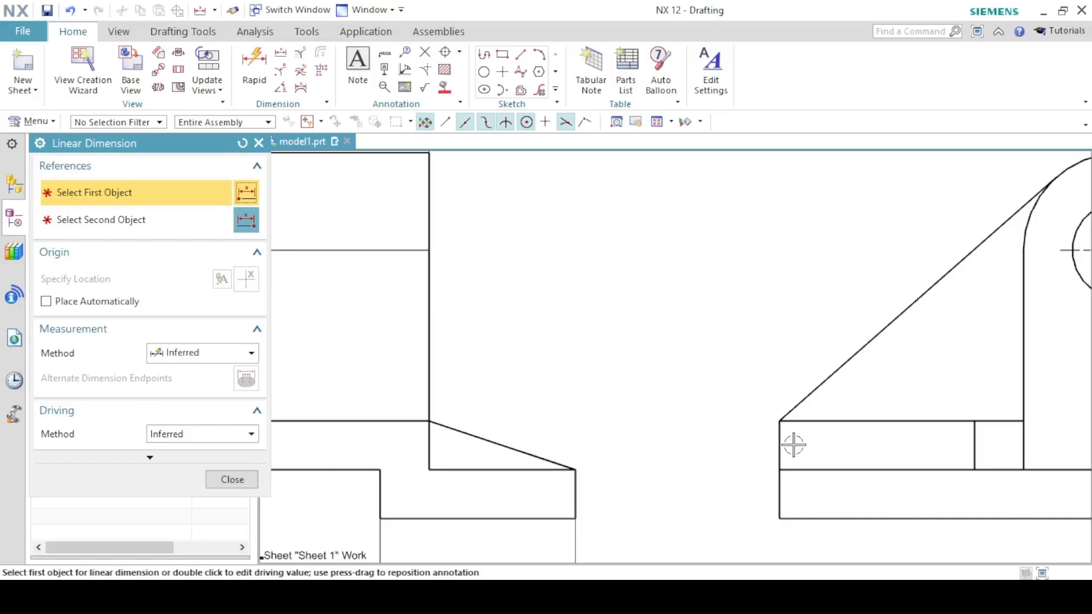
{"action": "mouse_move", "coordinate": [792, 444]}
{"action": "middle_mouse_down", "text": "shift"}
{"action": "mouse_move", "coordinate": [691, 422]}
{"action": "mouse_move", "coordinate": [604, 382]}
{"action": "middle_mouse_up", "text": "shift"}
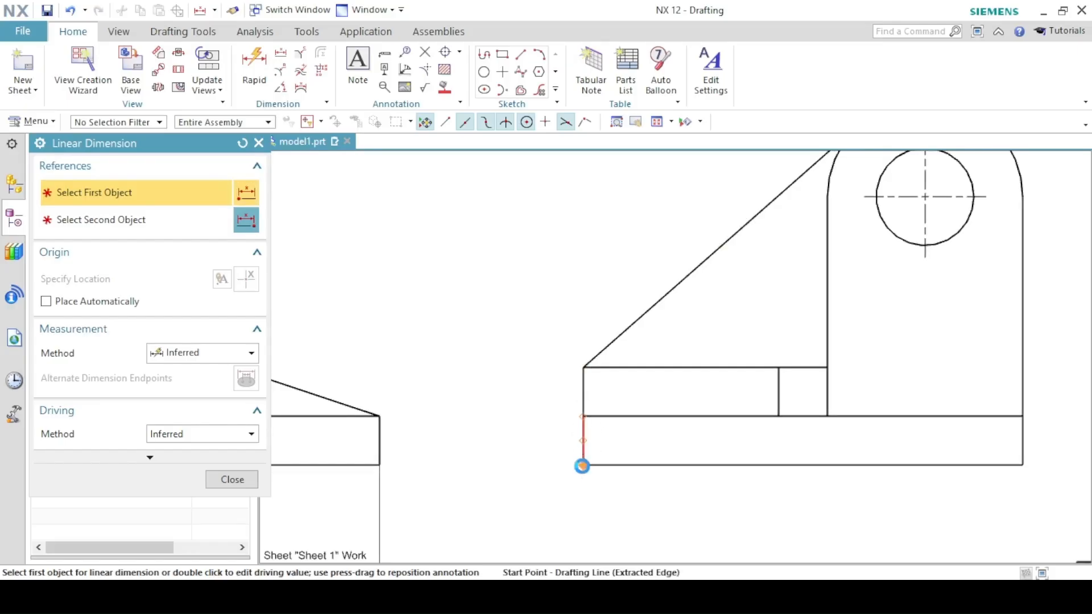
{"action": "left_click", "coordinate": [583, 464]}
{"action": "left_click", "coordinate": [583, 416]}
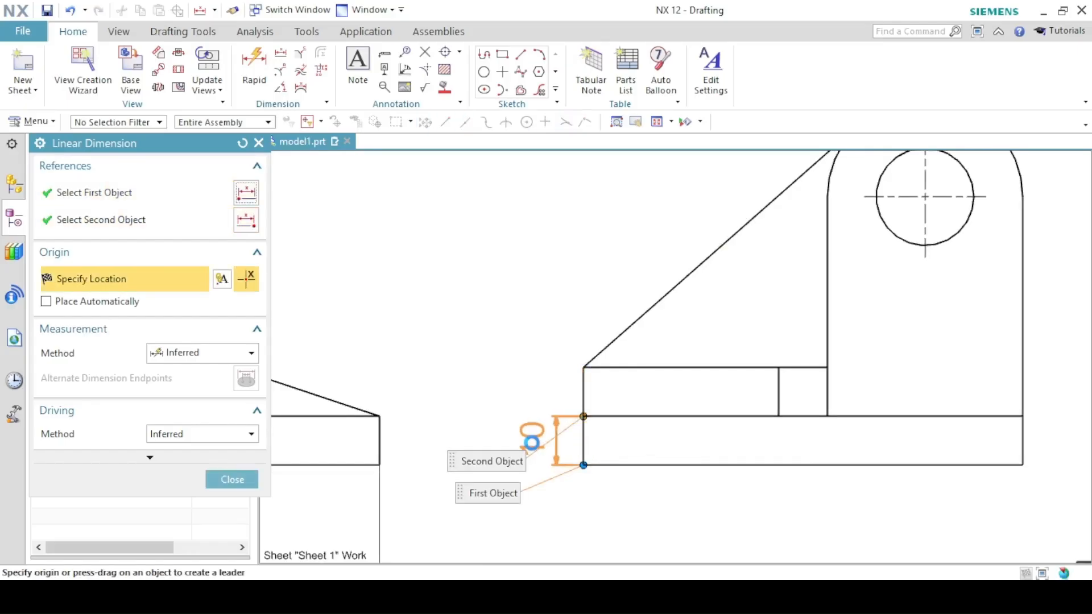
{"action": "left_click", "coordinate": [531, 444]}
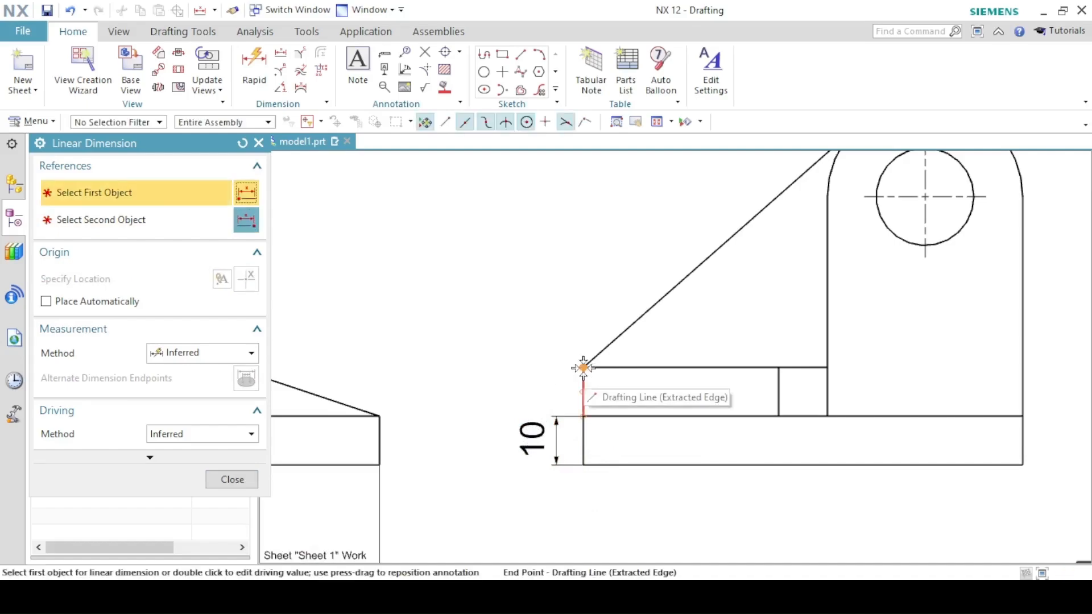
{"action": "left_click", "coordinate": [584, 368]}
{"action": "left_click", "coordinate": [583, 416]}
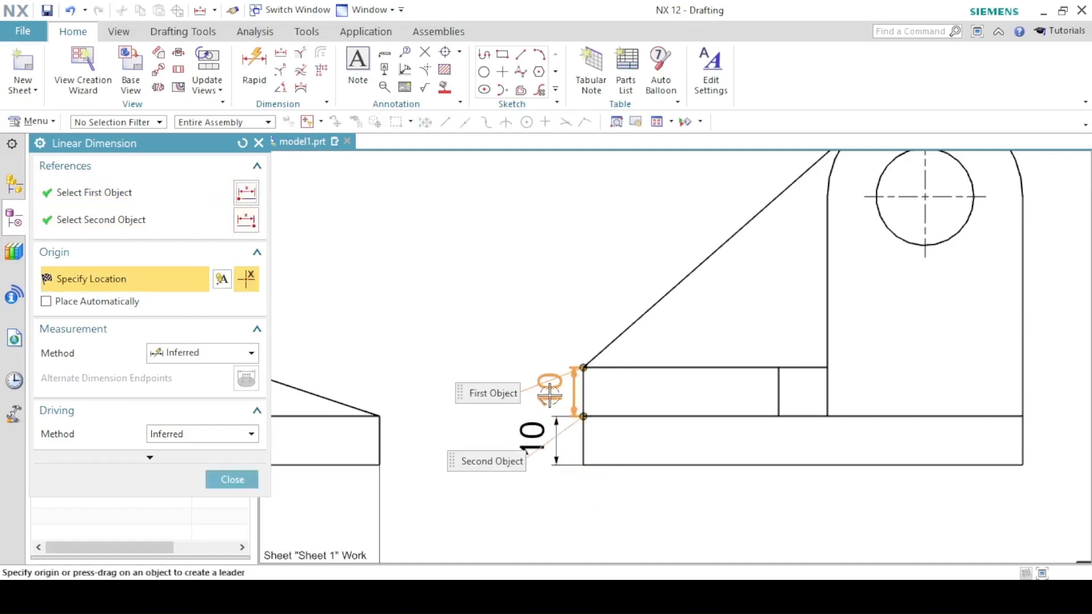
{"action": "left_click", "coordinate": [523, 387]}
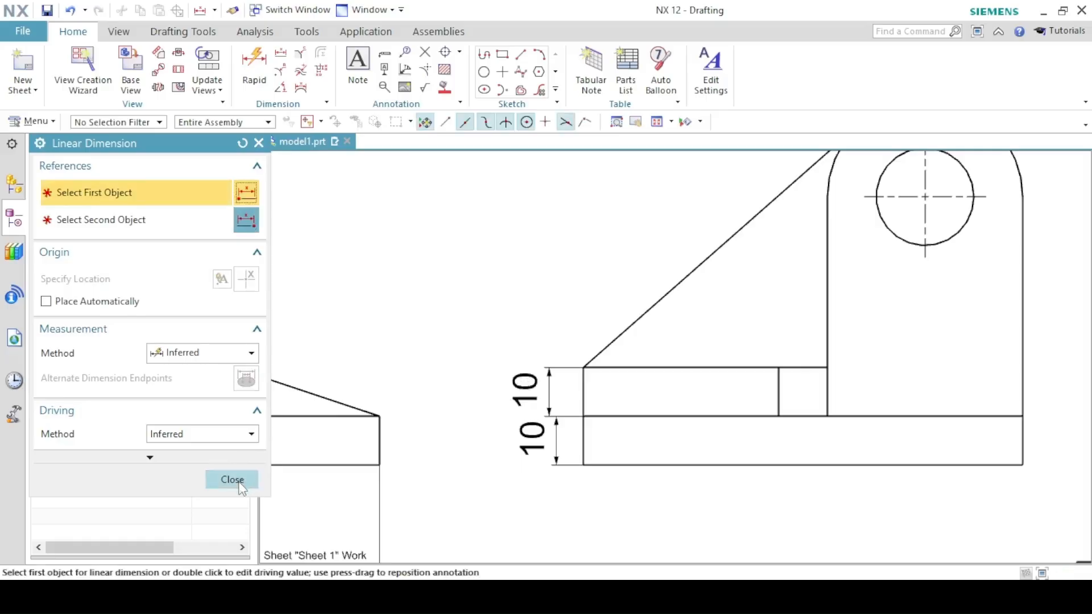
Dimension the base's overall depth in the top view, placing the dimension outside the outer edge near the two holes.
{"action": "left_click", "coordinate": [655, 124]}
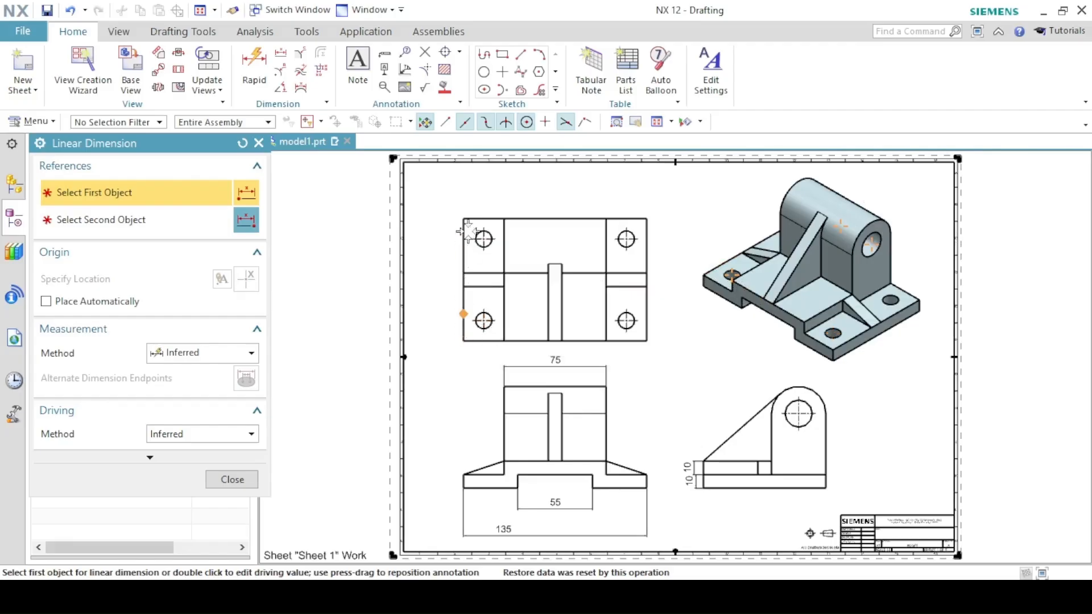
{"action": "left_click", "coordinate": [461, 341]}
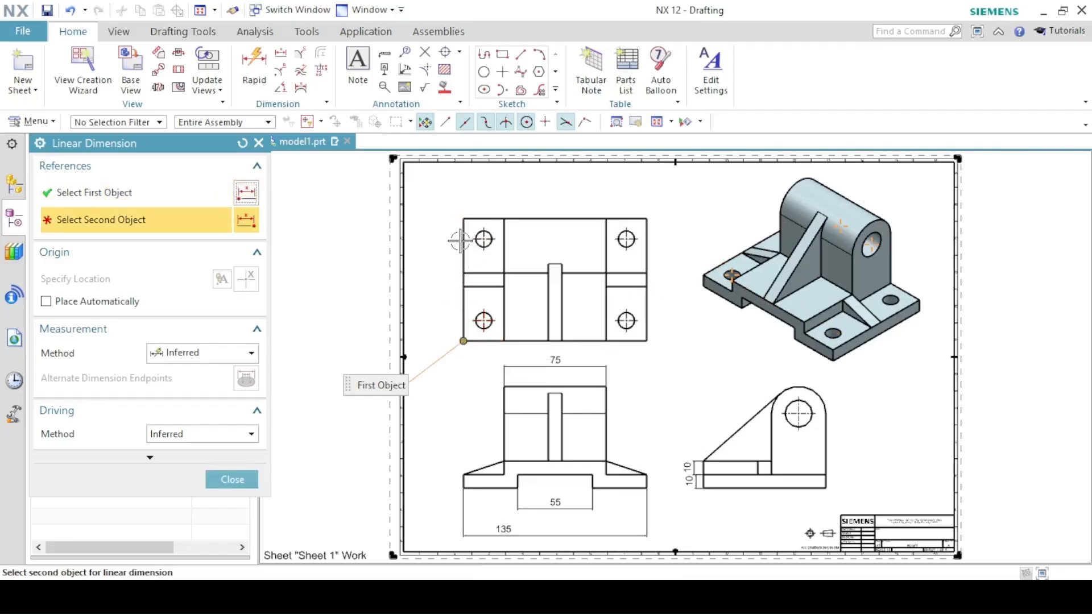
{"action": "left_click", "coordinate": [440, 266]}
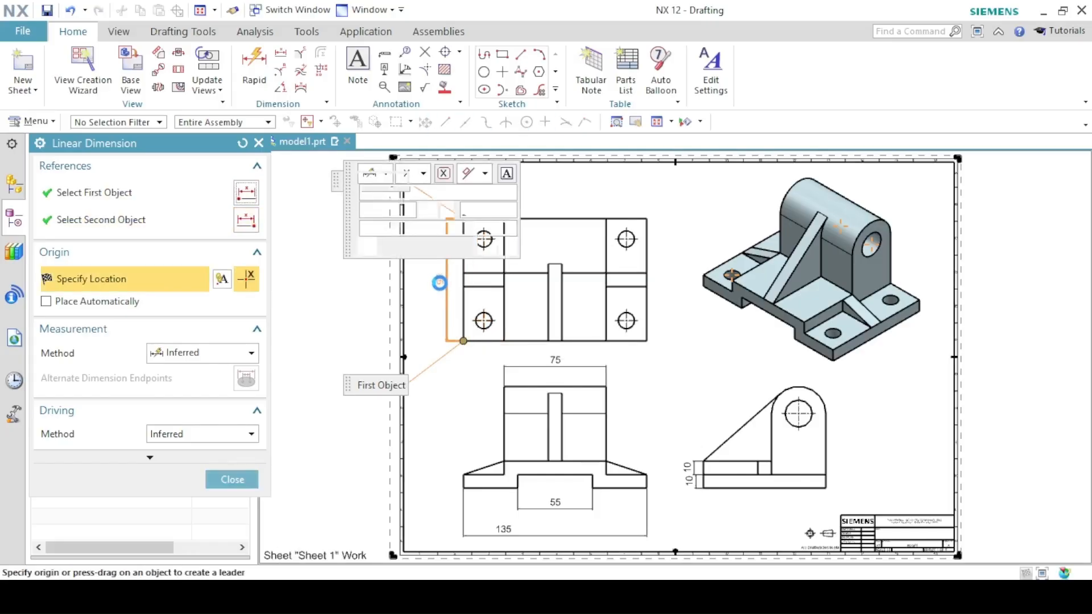
{"action": "left_click", "coordinate": [439, 283]}
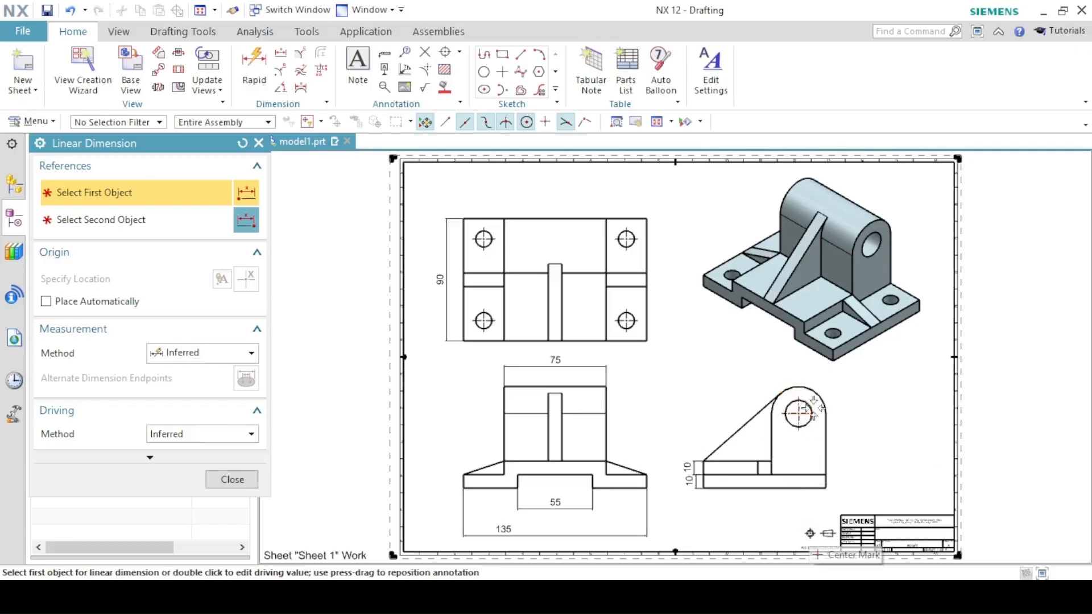
Add a Diametral dimension to the outer rounded end in the side view, placing it beside the top of the sloped rib.
{"action": "left_click", "coordinate": [281, 73]}
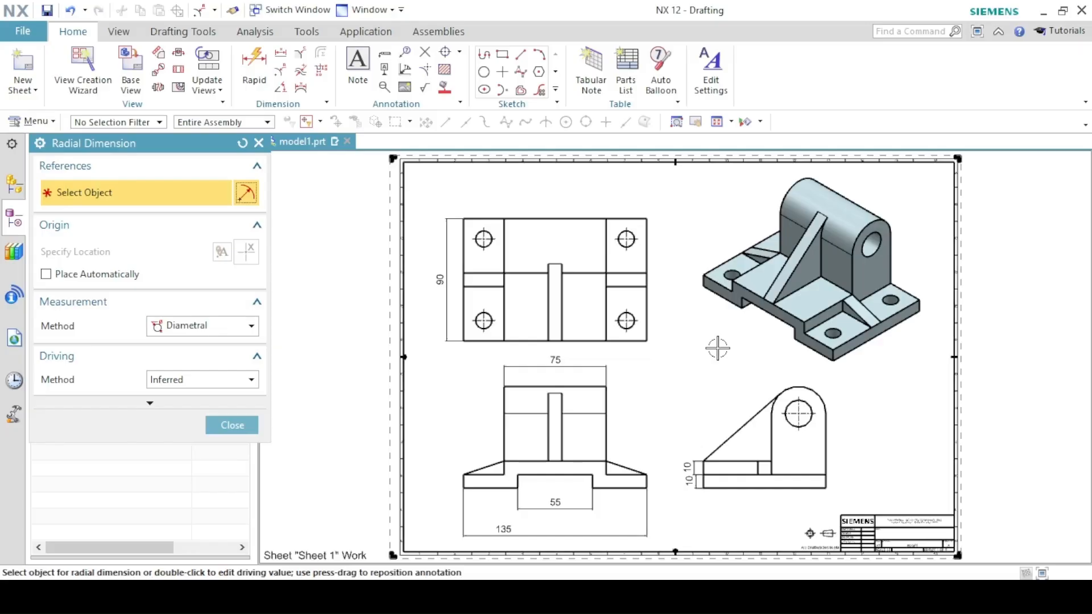
{"action": "left_click", "coordinate": [182, 327]}
{"action": "left_click", "coordinate": [190, 331]}
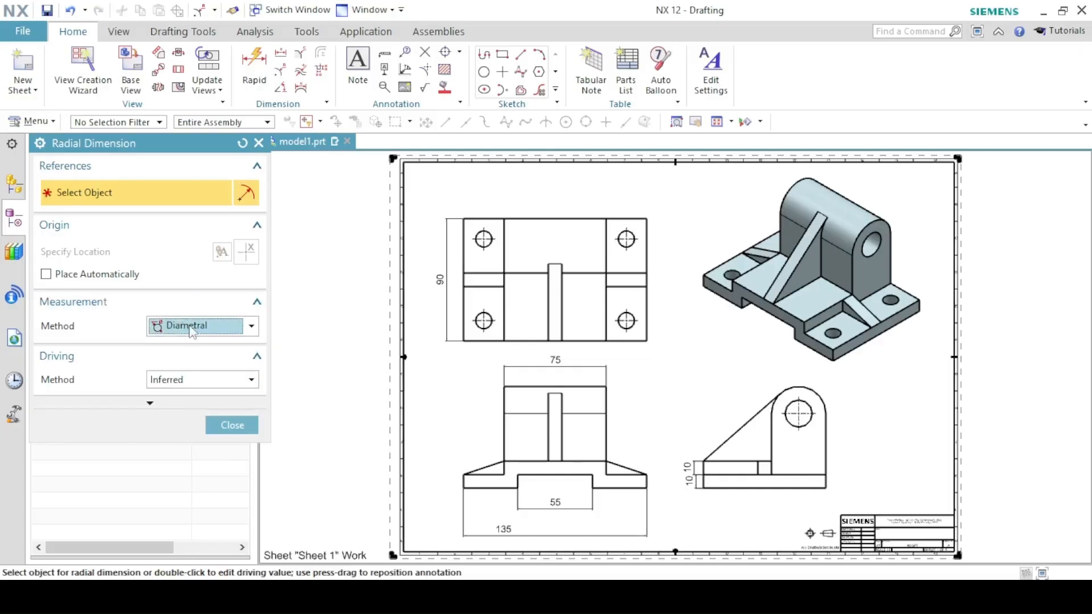
{"action": "left_click", "coordinate": [817, 391]}
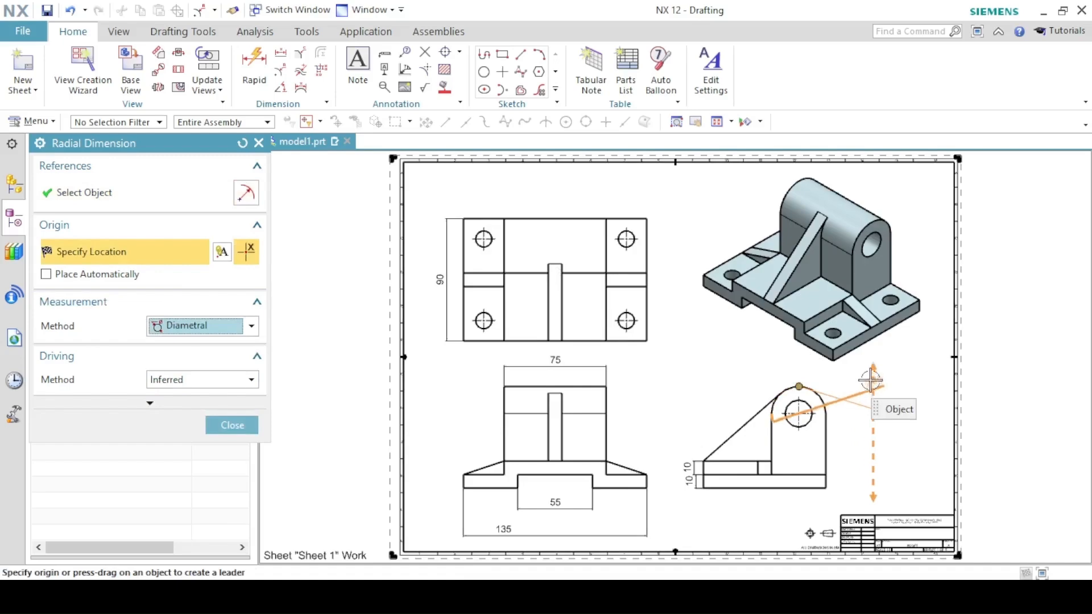
{"action": "left_click", "coordinate": [765, 381]}
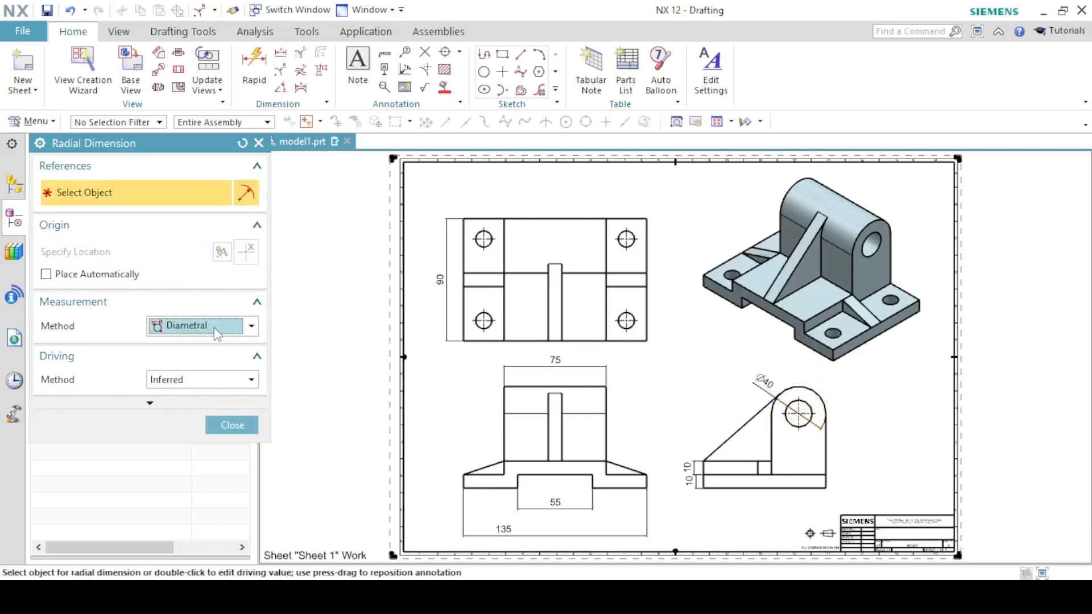
Add a Radial dimension to the through hole in the side view, placing it just above the rounded end.
{"action": "left_click", "coordinate": [239, 326]}
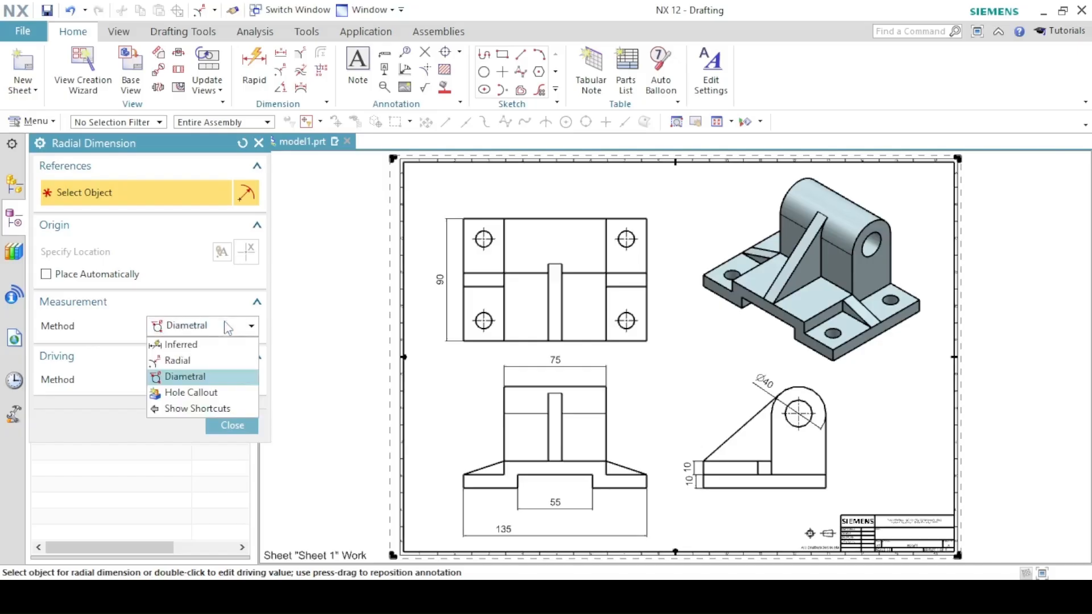
{"action": "left_click", "coordinate": [177, 364]}
{"action": "left_click", "coordinate": [814, 397]}
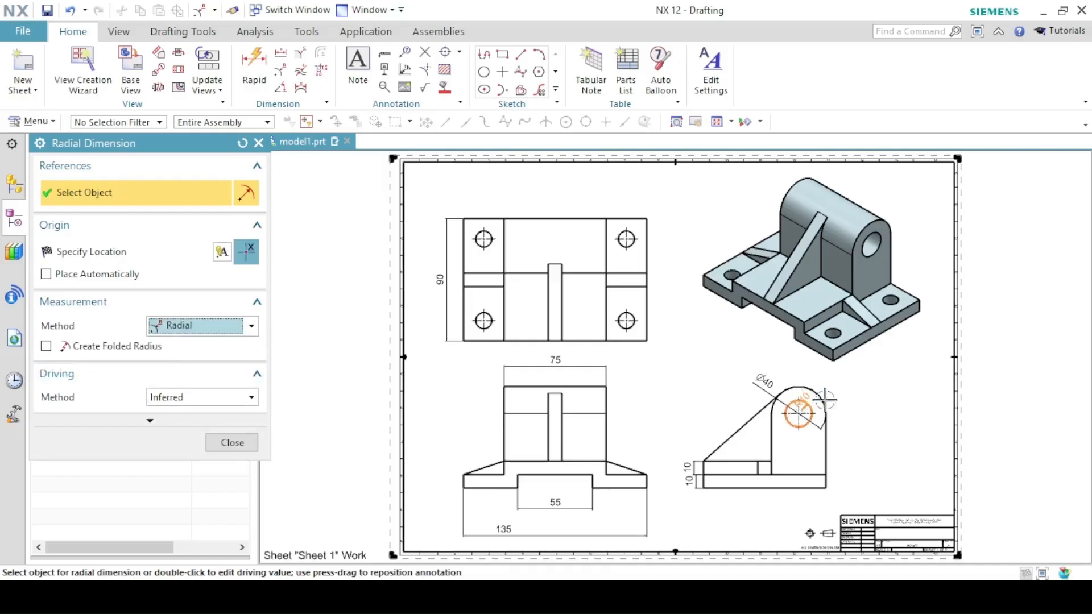
{"action": "left_click", "coordinate": [818, 377]}
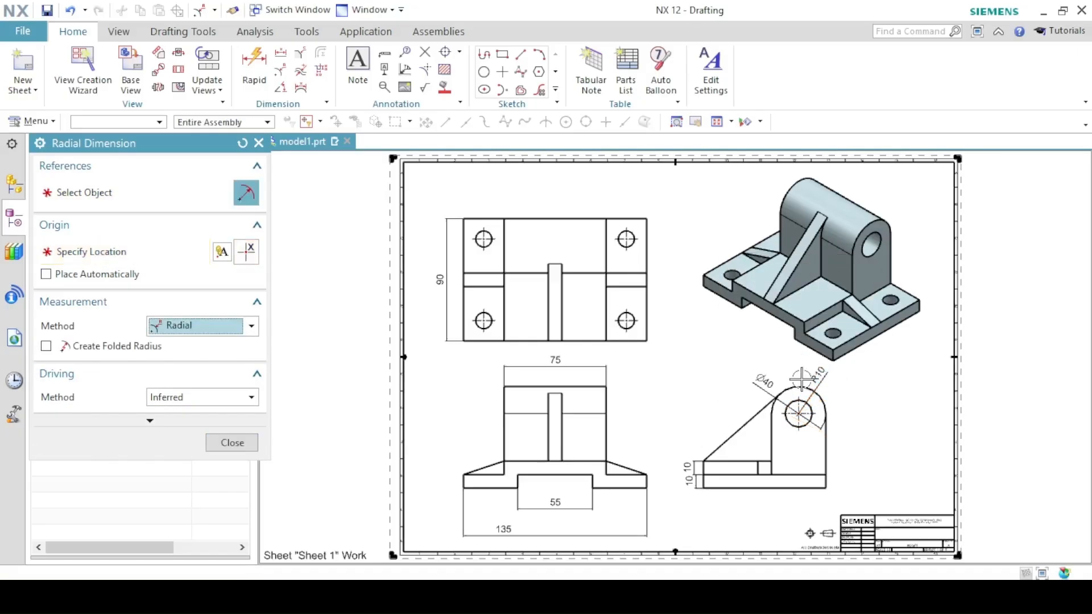
{"action": "left_click", "coordinate": [226, 444]}
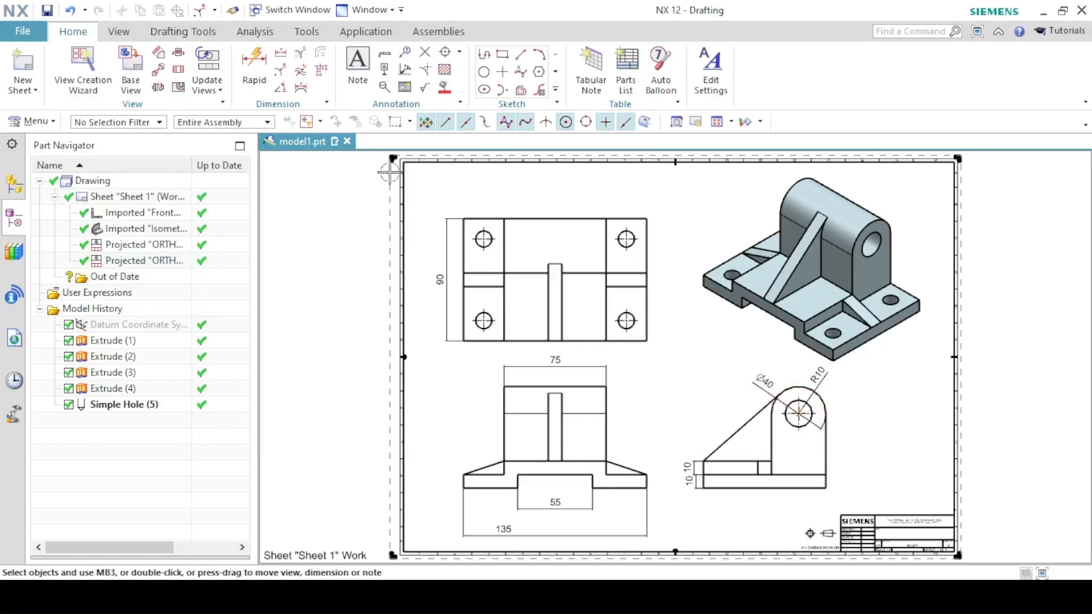
Dimension the height from the base plate's upper edge to the hole centre in the side view, placing it outside the upright's vertical edge.
{"action": "left_click", "coordinate": [281, 56]}
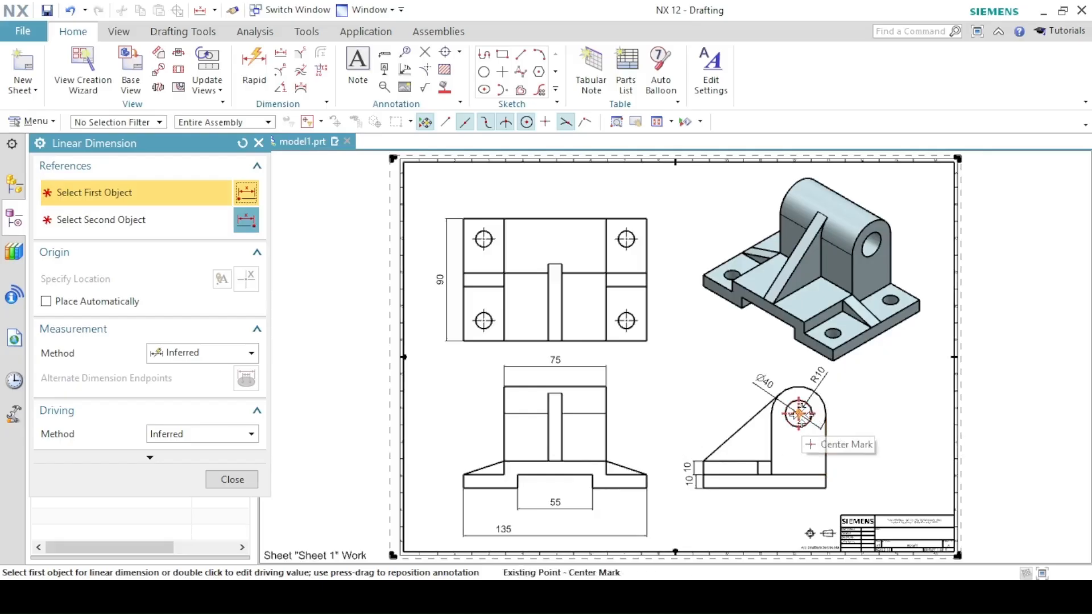
{"action": "left_click", "coordinate": [799, 414]}
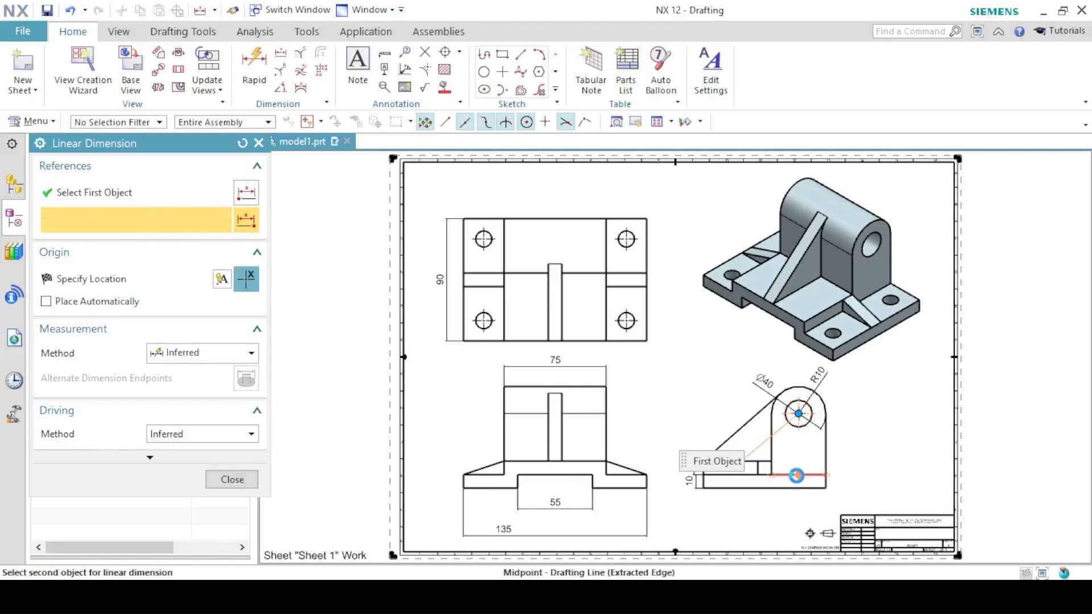
{"action": "left_click", "coordinate": [797, 475]}
{"action": "left_click", "coordinate": [863, 444]}
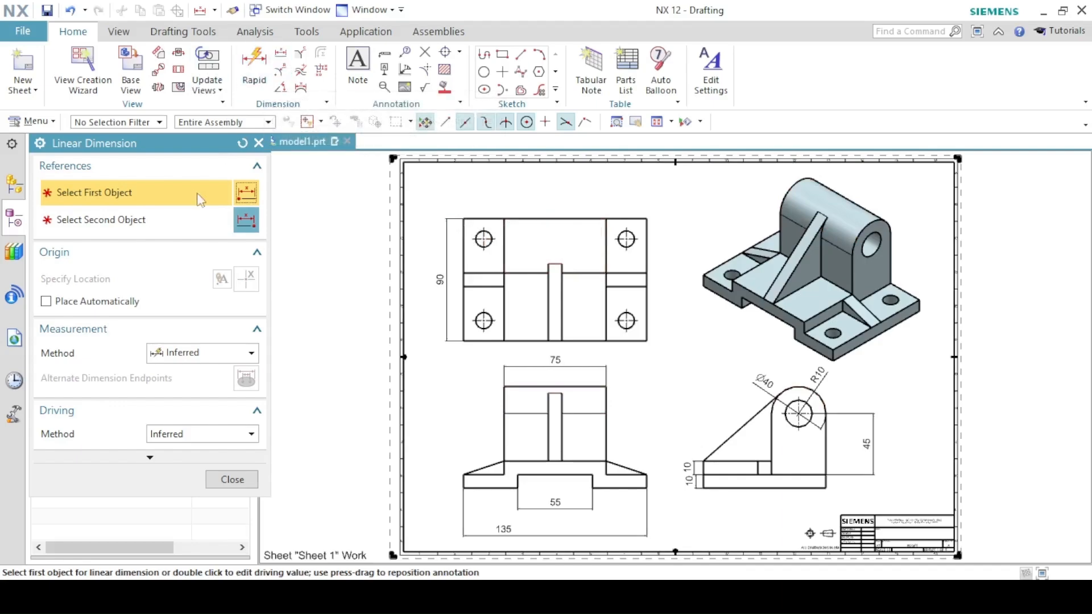
In the top view, dimension the upper-left hole's offset from the upper edge and the lower-left hole's offset from the left edge, both outside the outline.
{"action": "left_click", "coordinate": [482, 238]}
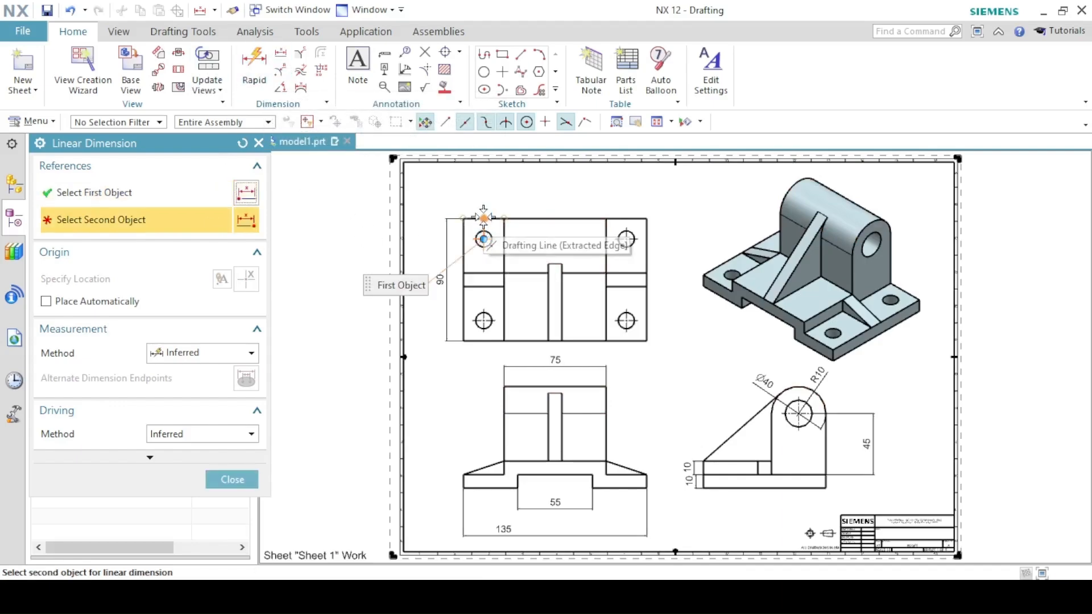
{"action": "left_click", "coordinate": [480, 216]}
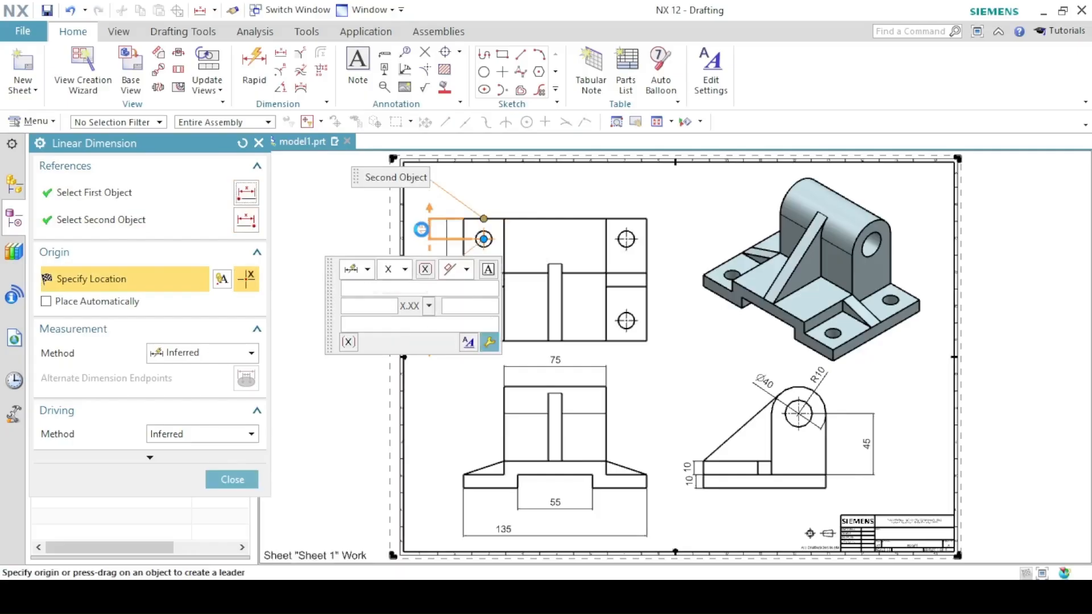
{"action": "left_click", "coordinate": [411, 232]}
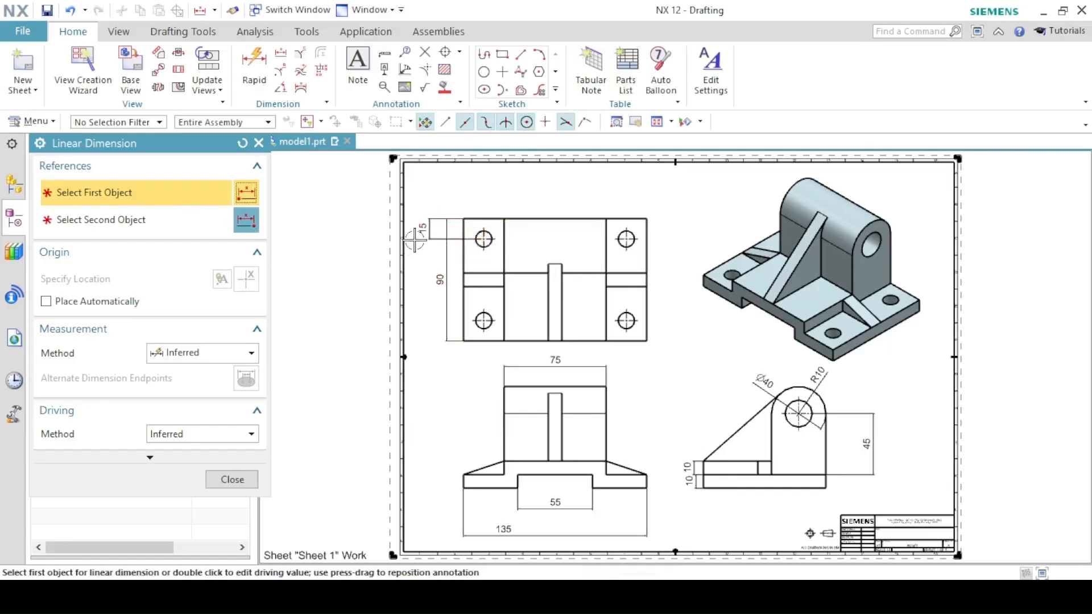
{"action": "left_click", "coordinate": [483, 320]}
{"action": "left_click", "coordinate": [537, 328]}
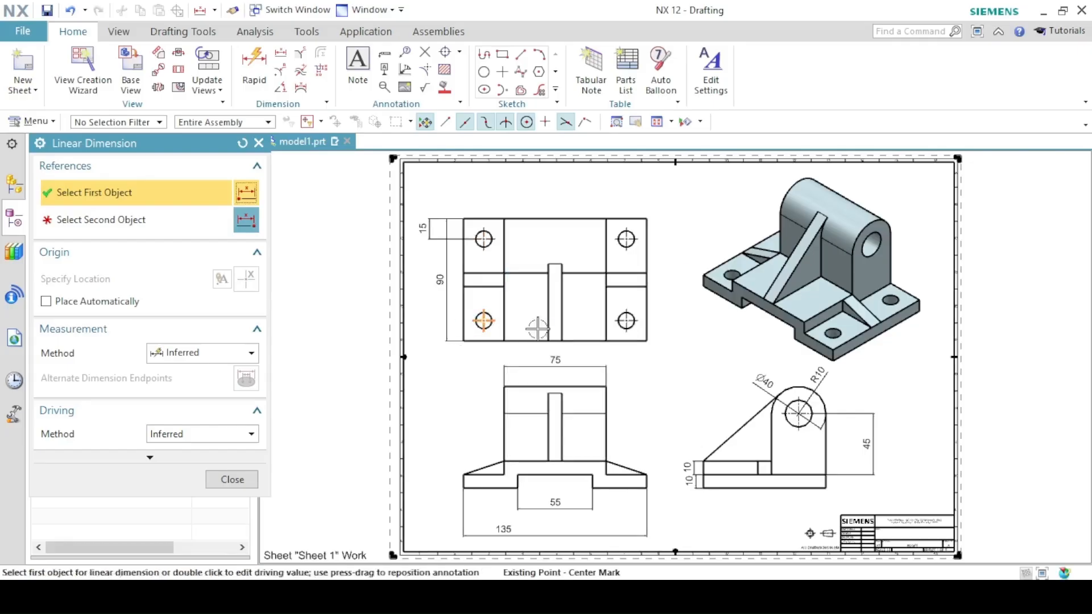
{"action": "left_click", "coordinate": [463, 314]}
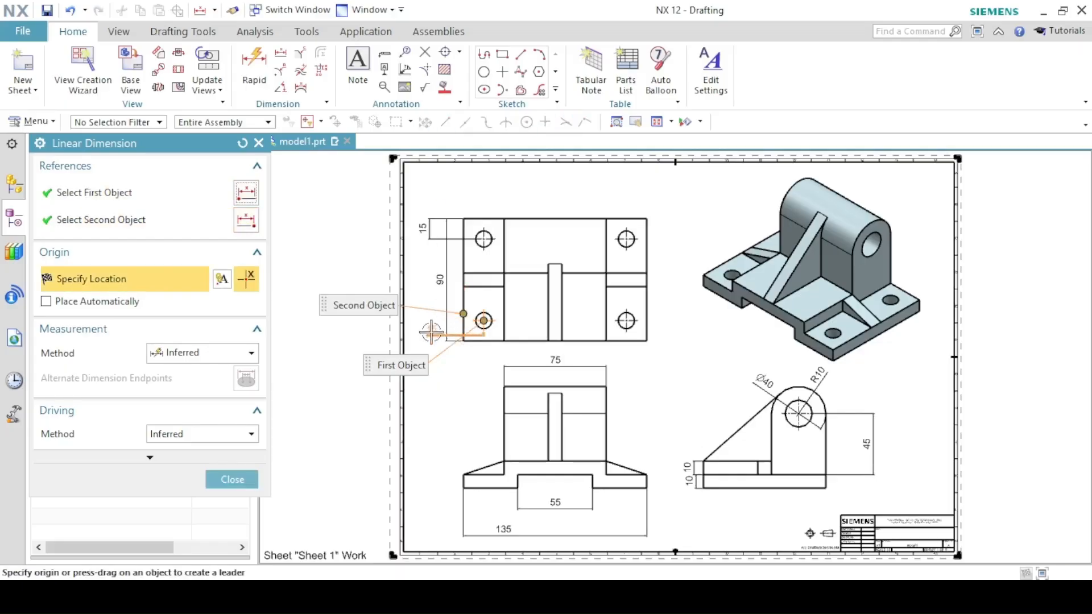
{"action": "mouse_move", "coordinate": [472, 362]}
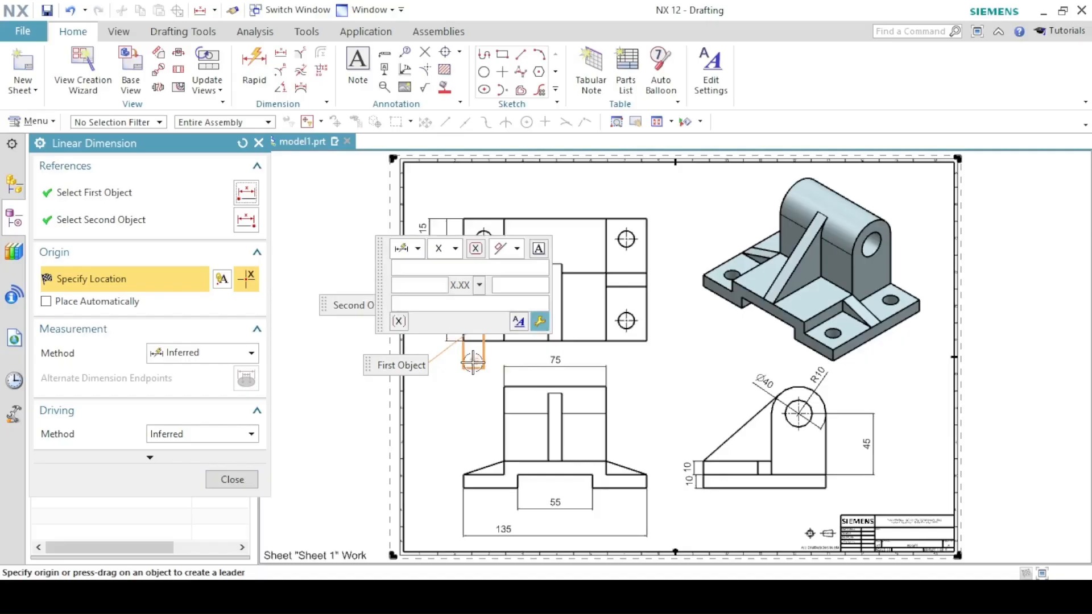
{"action": "left_click", "coordinate": [473, 358]}
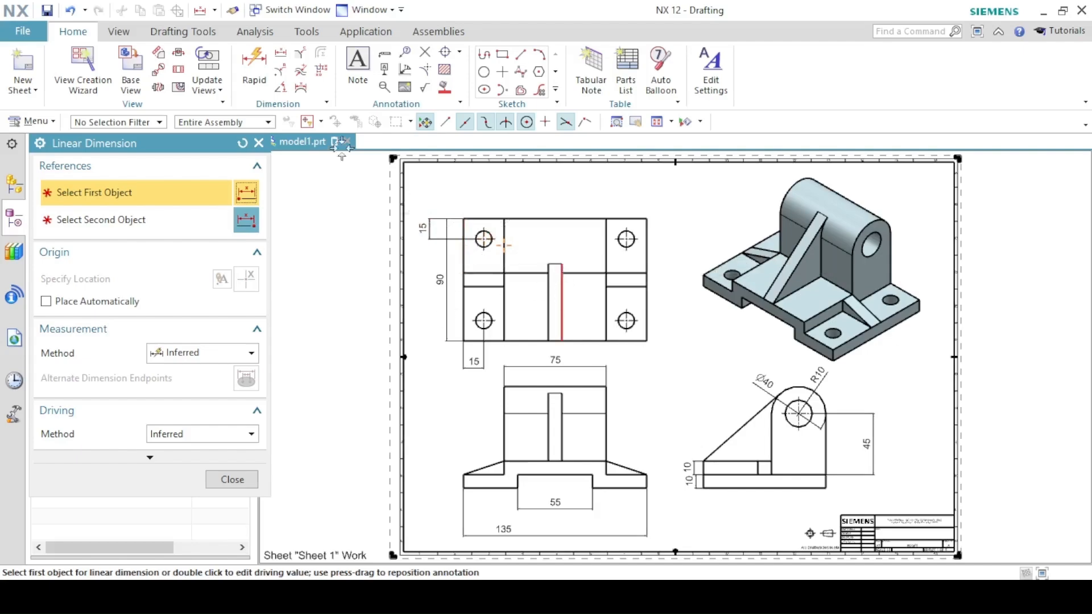
Add a Diametral dimension with the prefix 4X to the upper-right hole in the top view, placing it diagonally outside the corner.
{"action": "left_click", "coordinate": [280, 71]}
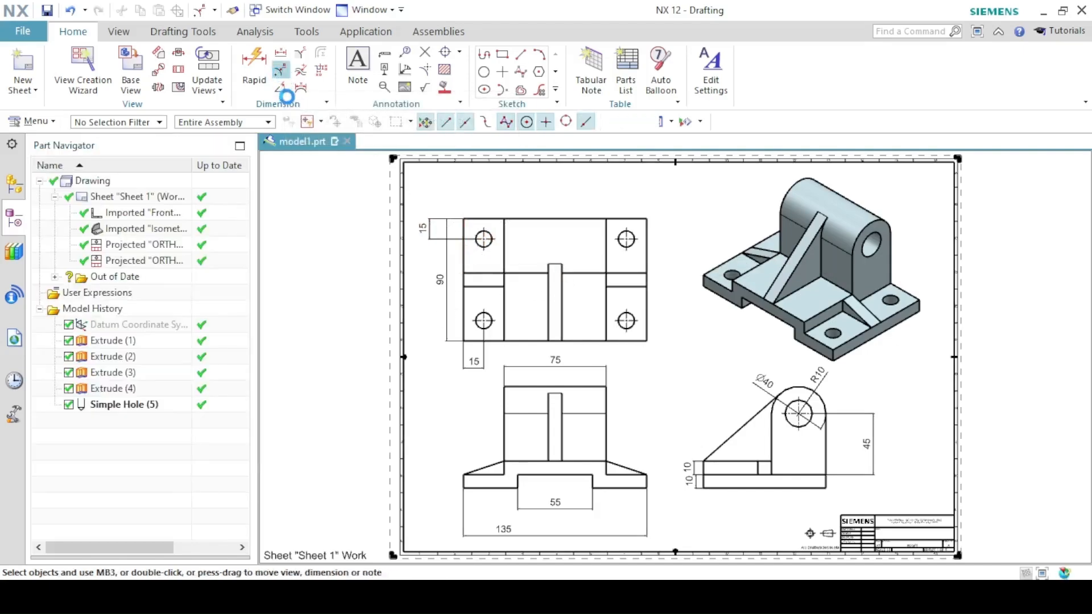
{"action": "left_click", "coordinate": [219, 326]}
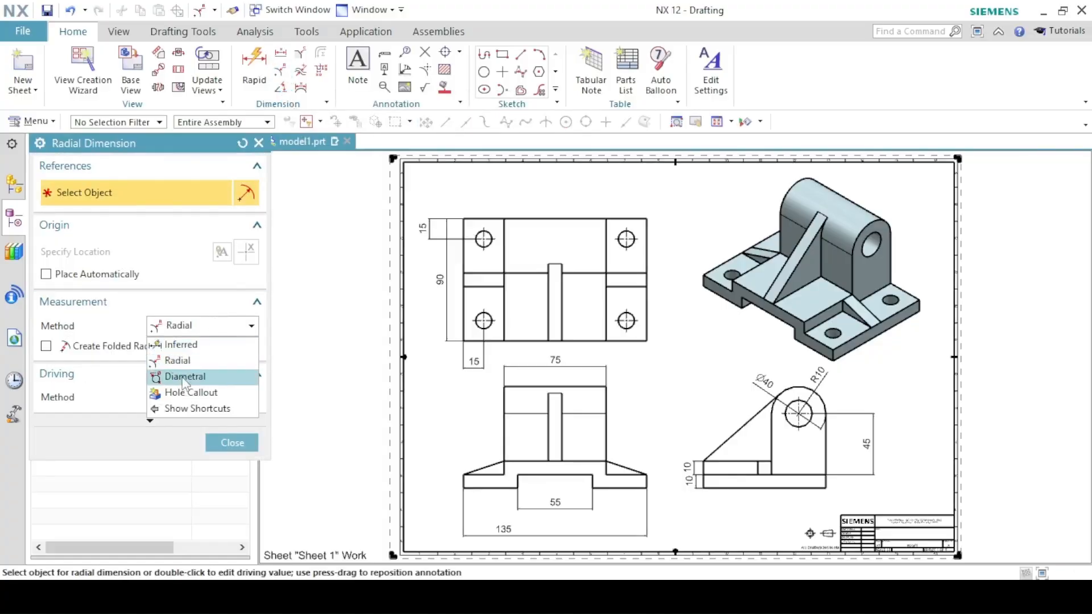
{"action": "left_click", "coordinate": [213, 376]}
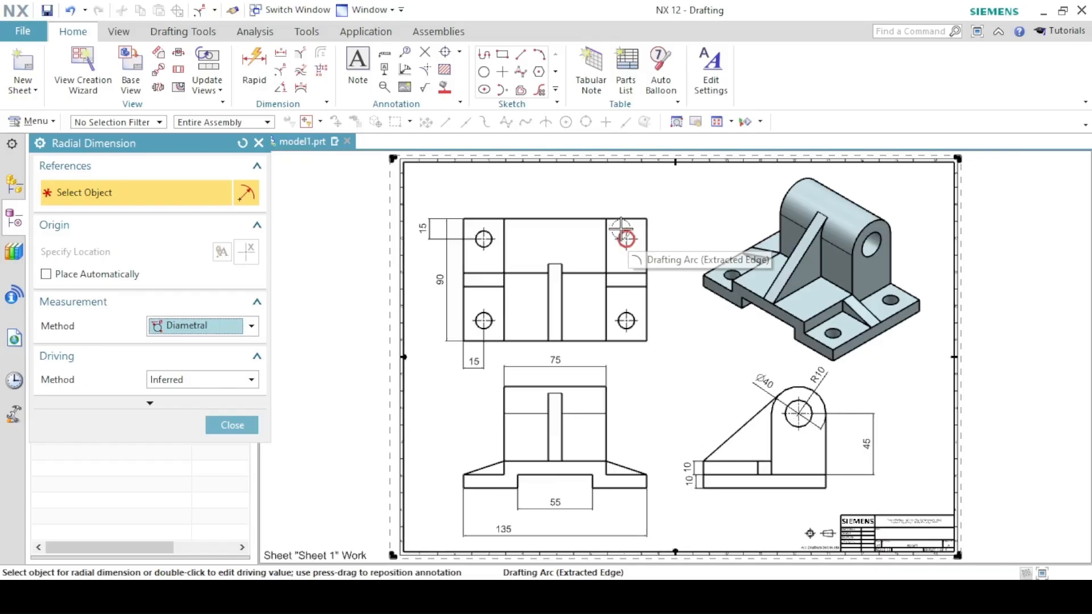
{"action": "left_click", "coordinate": [625, 233]}
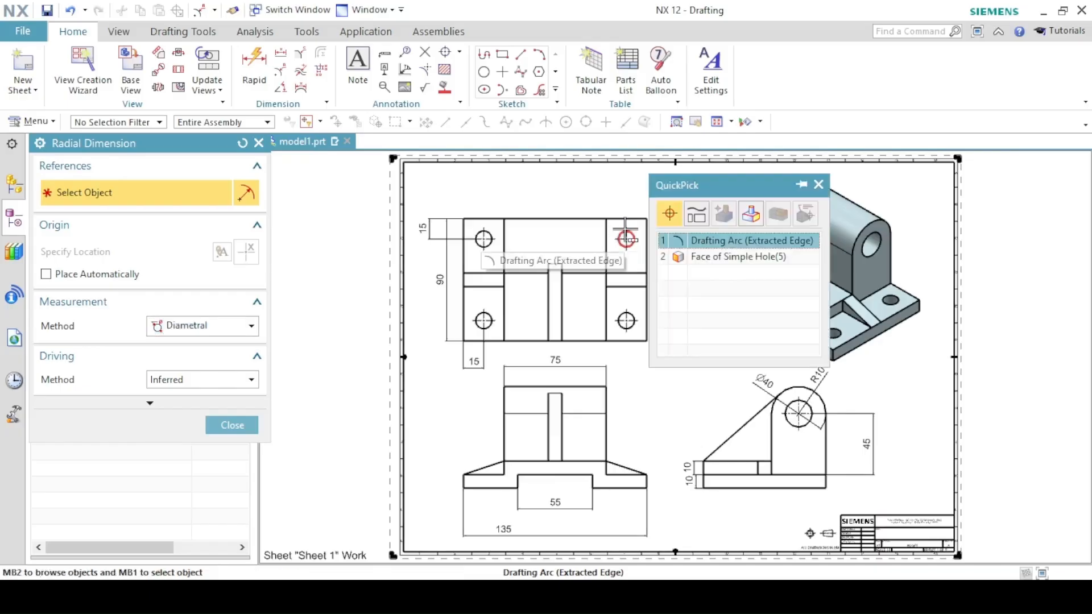
{"action": "left_click", "coordinate": [688, 241]}
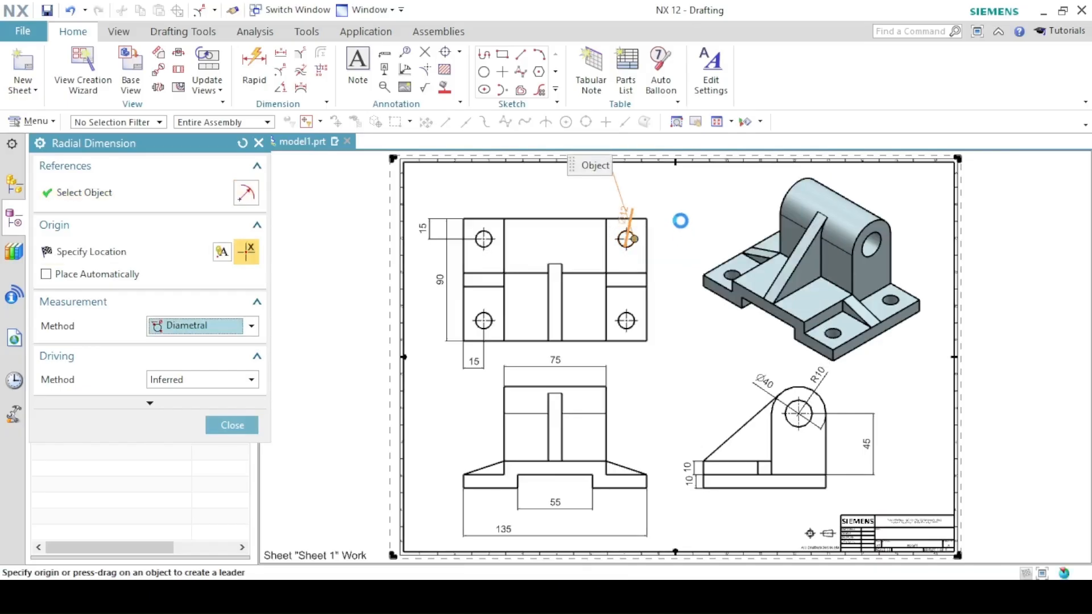
{"action": "mouse_move", "coordinate": [656, 193]}
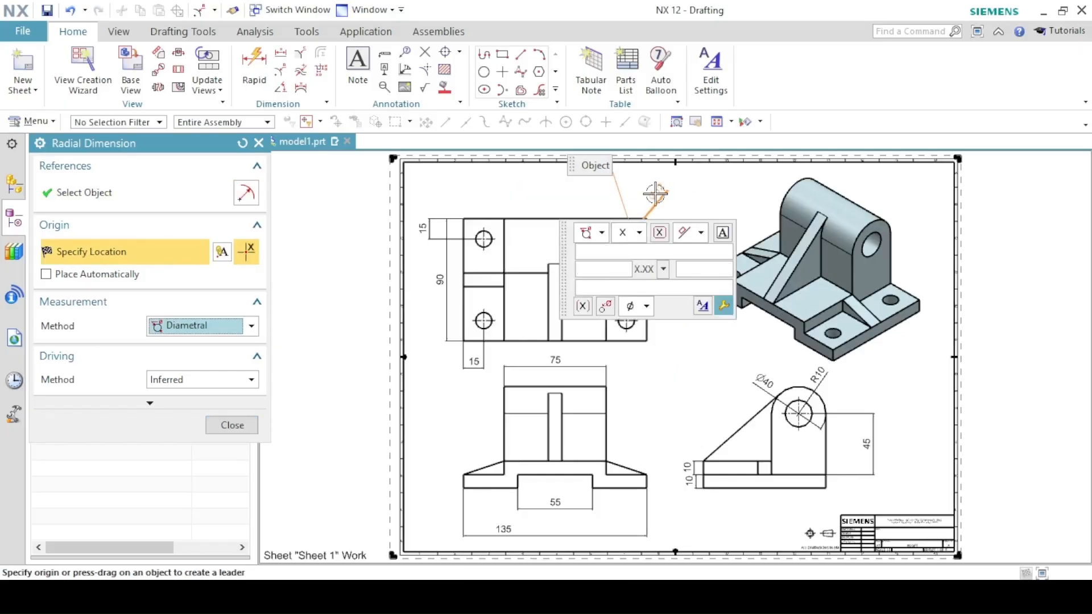
{"action": "left_click", "coordinate": [602, 273]}
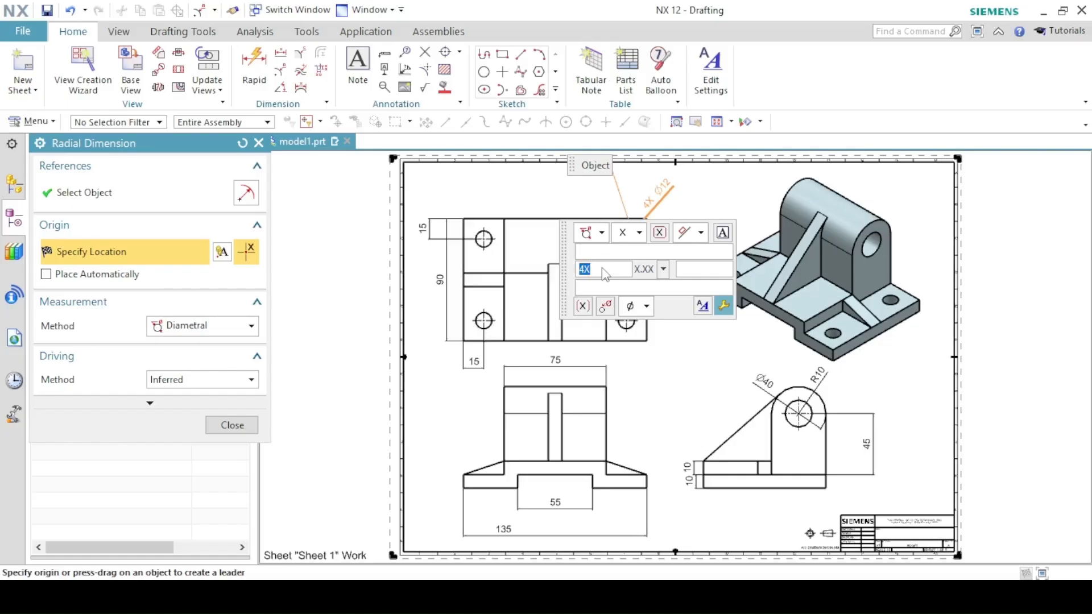
{"action": "left_click", "coordinate": [673, 197]}
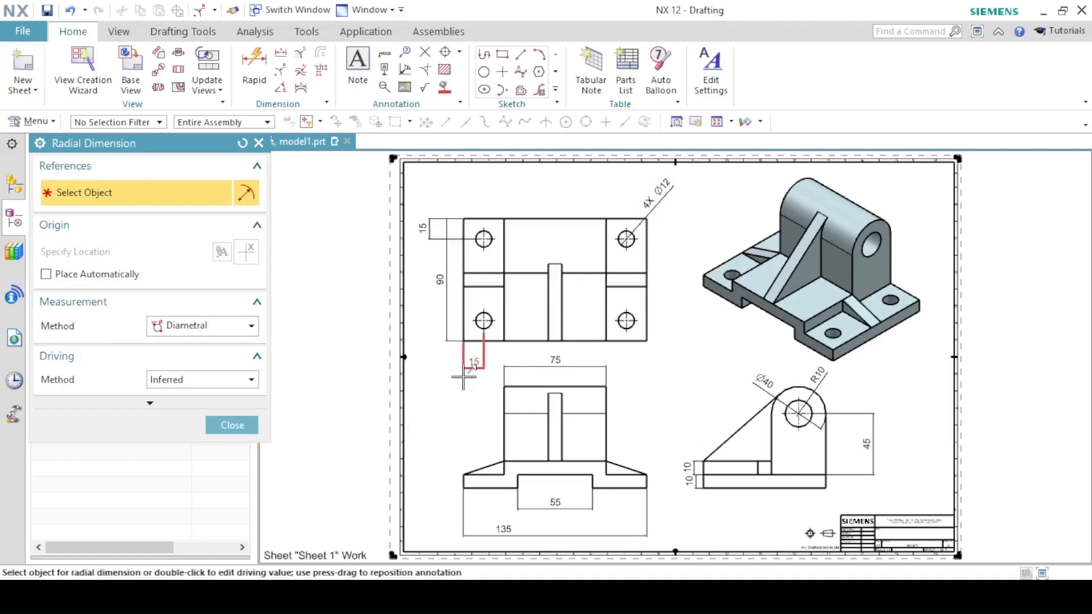
{"action": "left_click", "coordinate": [230, 426]}
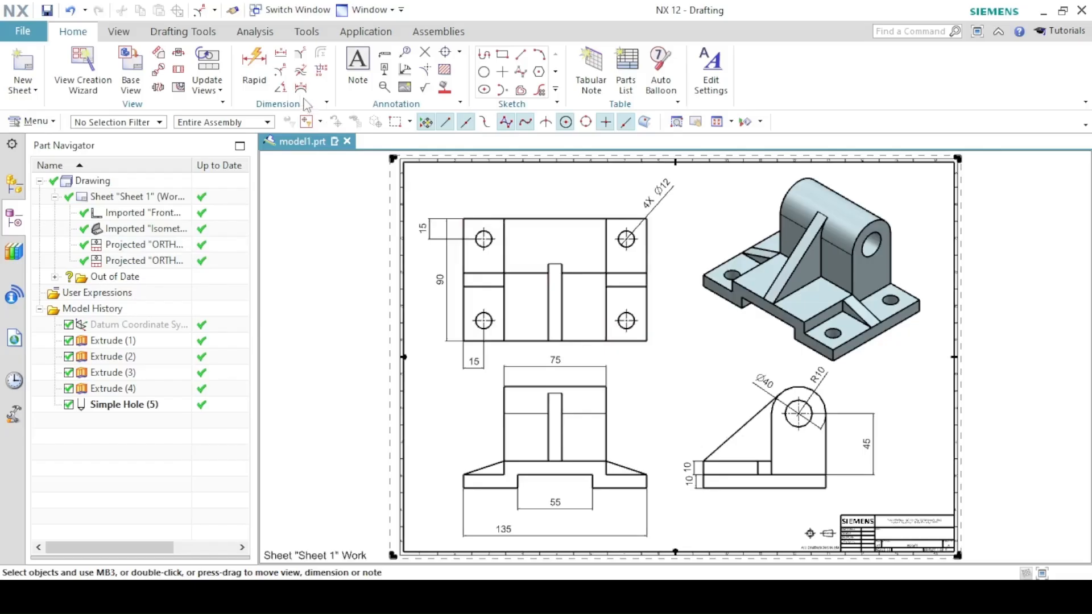
In the top view, dimension the distance from the right side rib to the lower edge and the thickness of the left side rib, both outside the outline.
{"action": "left_click", "coordinate": [278, 52]}
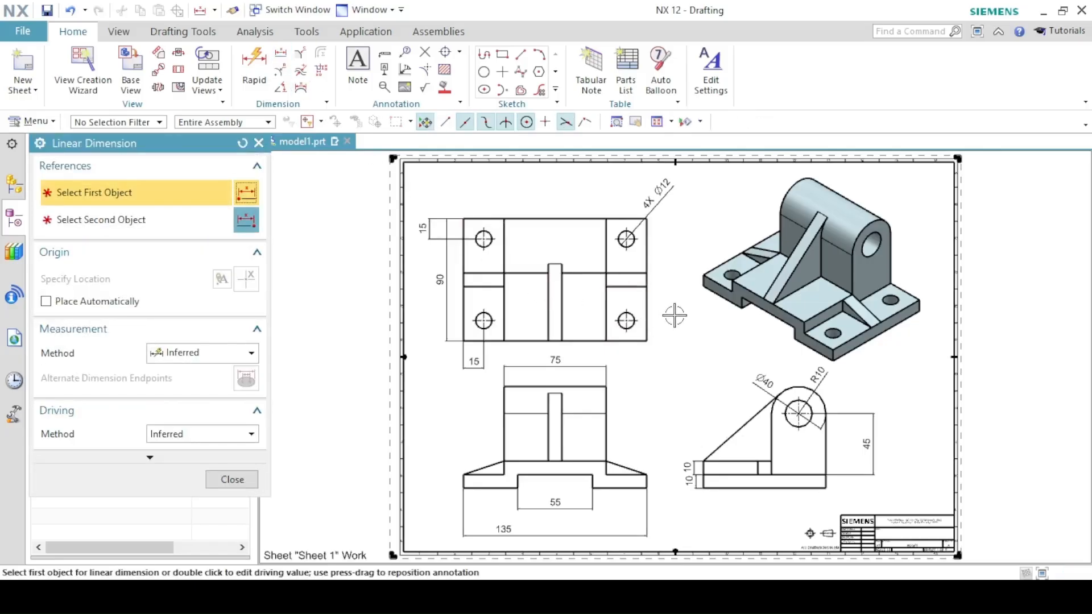
{"action": "left_click", "coordinate": [626, 286]}
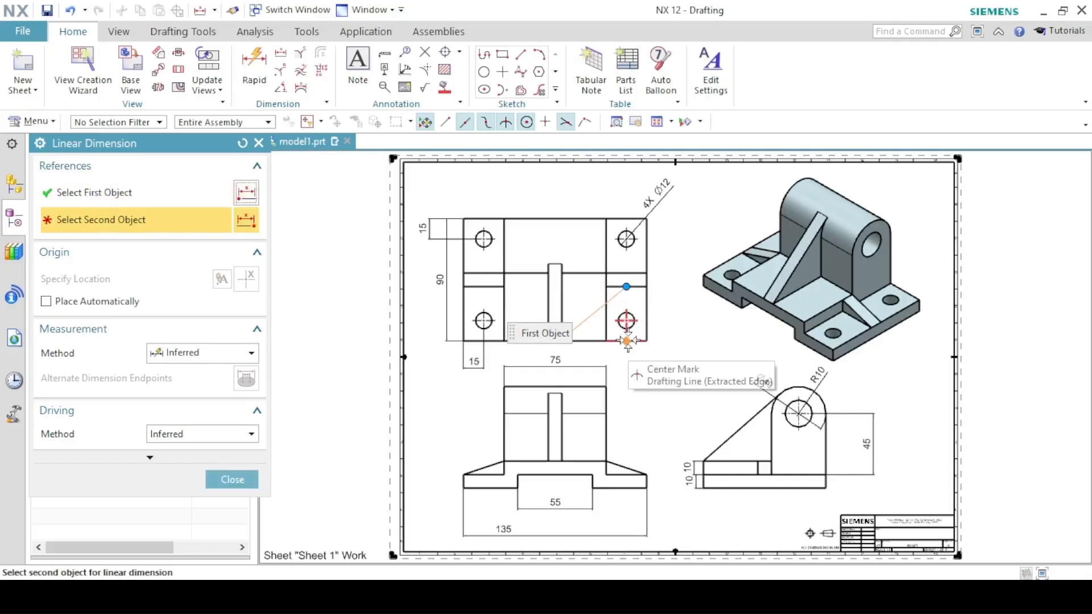
{"action": "left_click", "coordinate": [628, 341]}
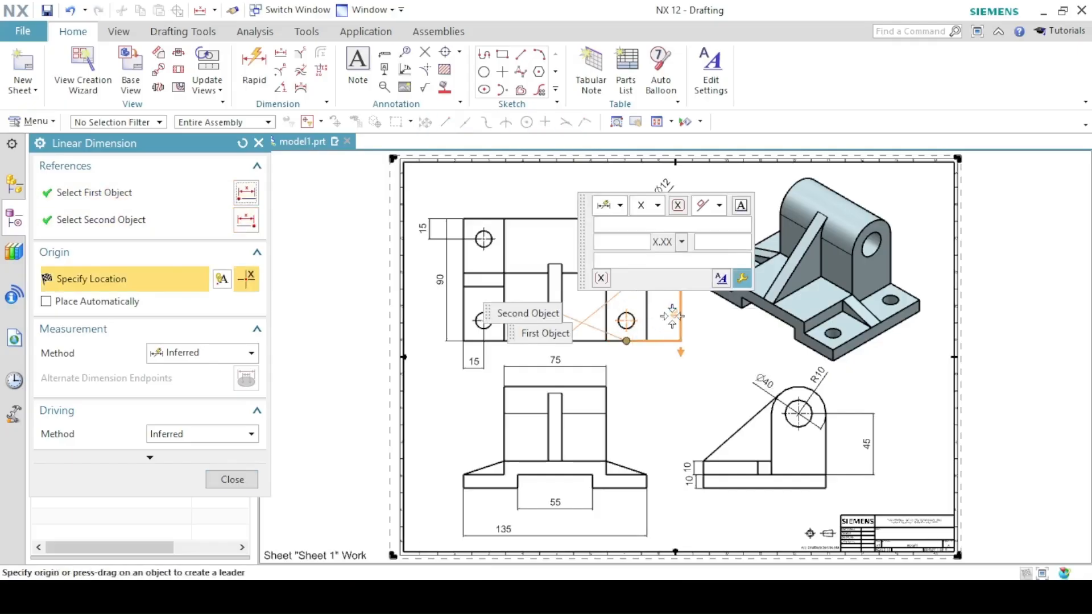
{"action": "left_click", "coordinate": [672, 317]}
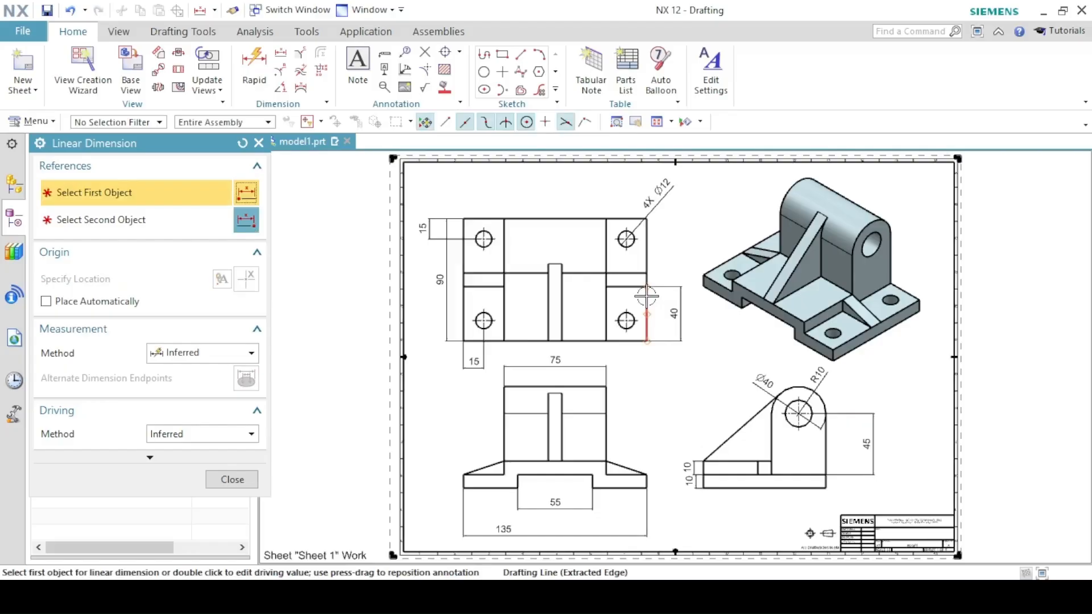
{"action": "left_click", "coordinate": [482, 273]}
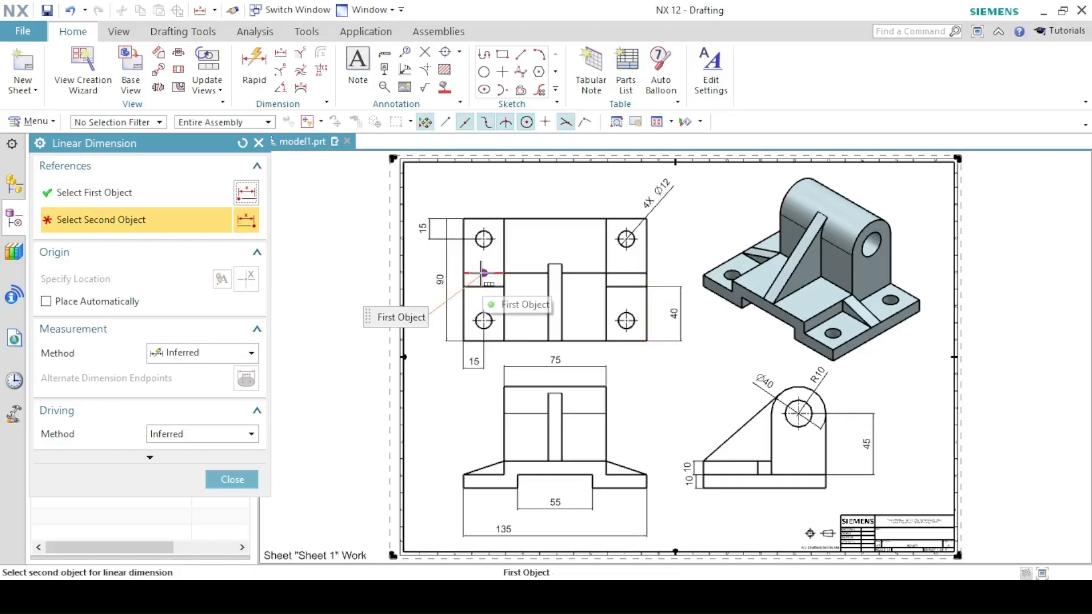
{"action": "left_click", "coordinate": [450, 277]}
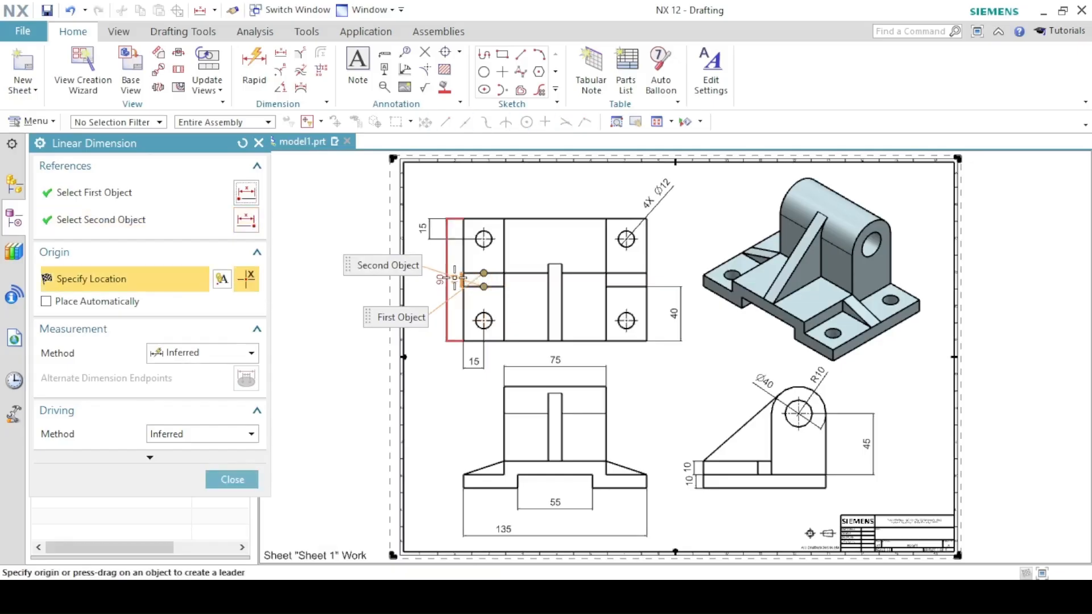
{"action": "left_click", "coordinate": [454, 277]}
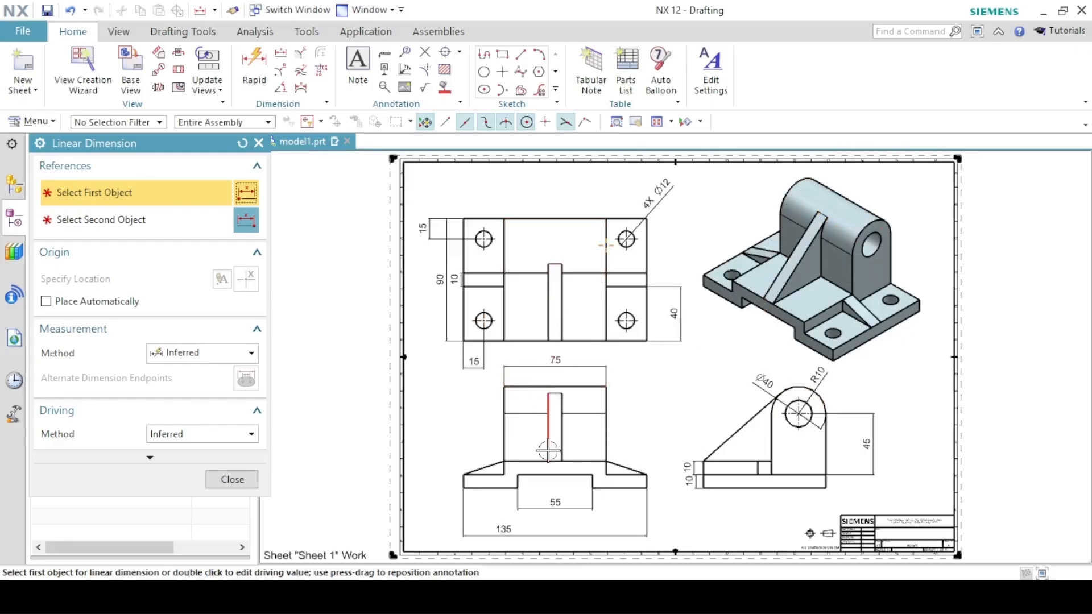
Dimension the central rib's thickness in the front view, placing it between the block's top edge and the 75 dimension.
{"action": "left_click", "coordinate": [548, 394]}
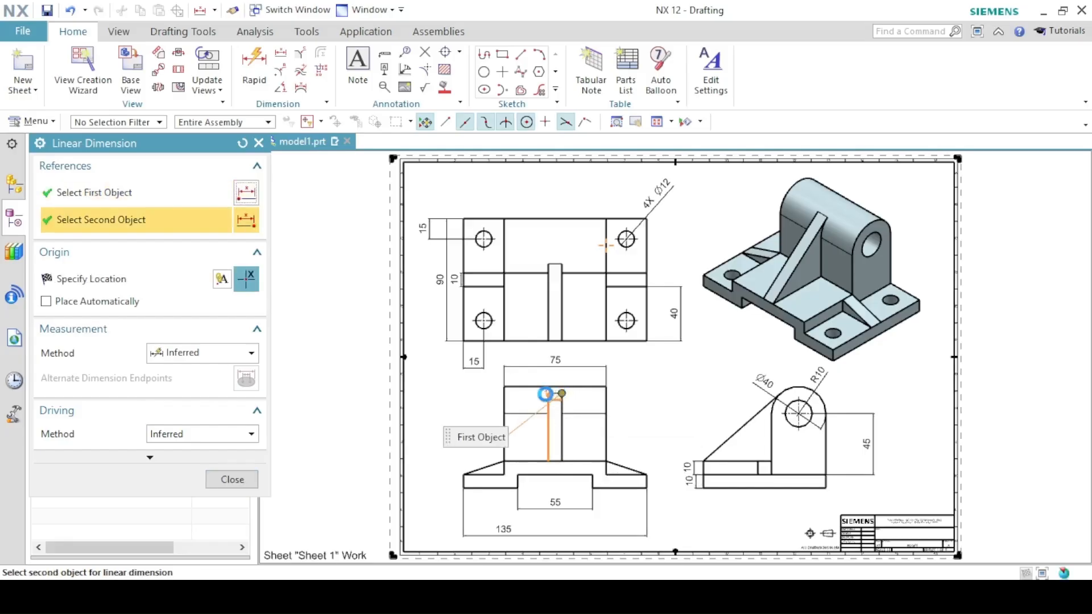
{"action": "left_click", "coordinate": [560, 393]}
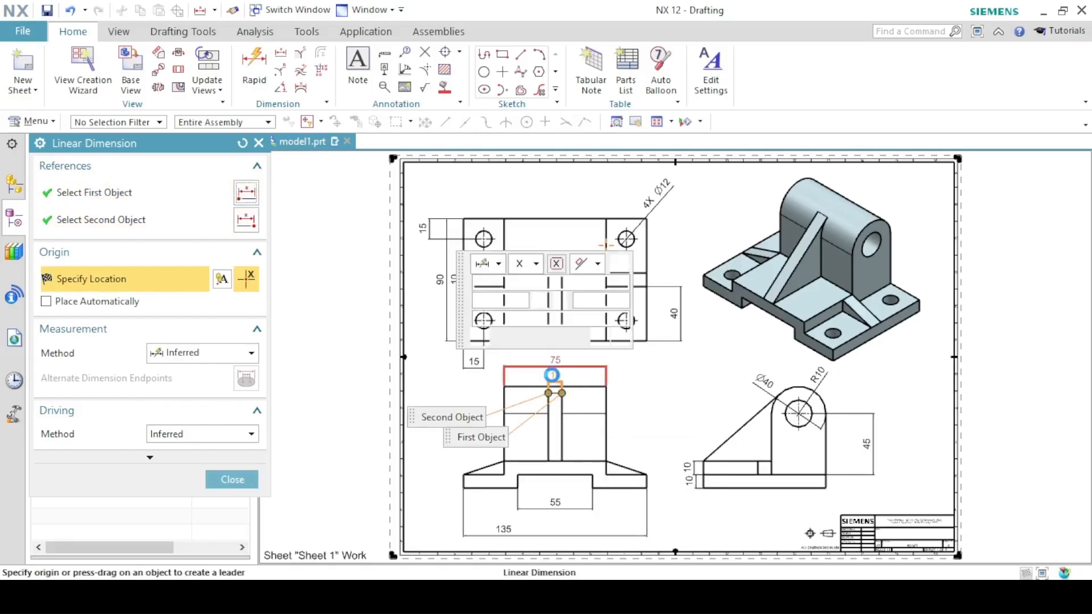
{"action": "left_click", "coordinate": [553, 376]}
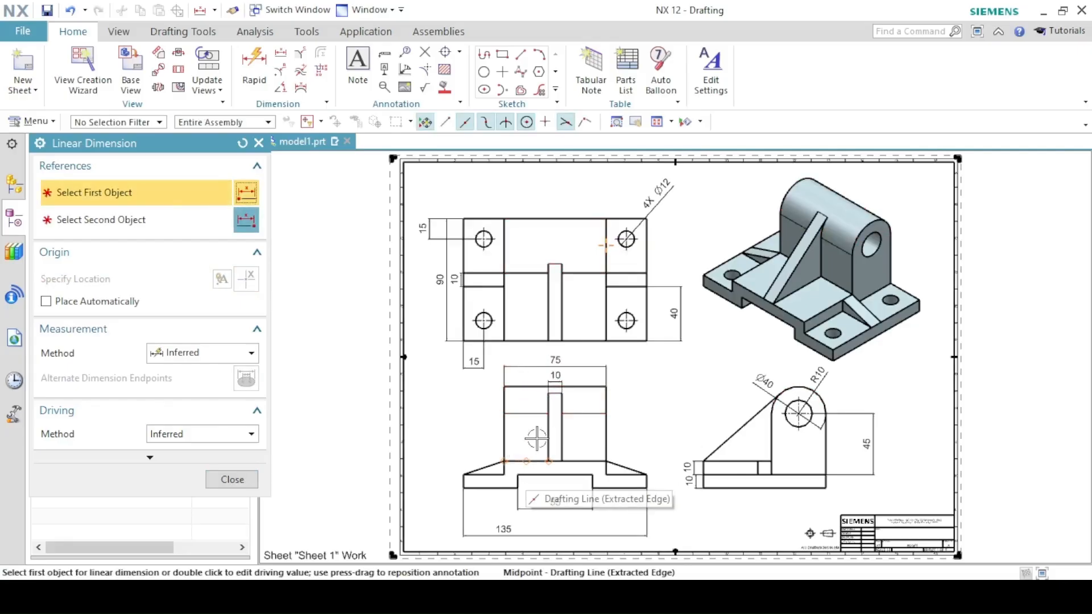
Dimension the distance from the central rib's right edge to the block's right edge in the front view, placing it above the block.
{"action": "left_click", "coordinate": [561, 427]}
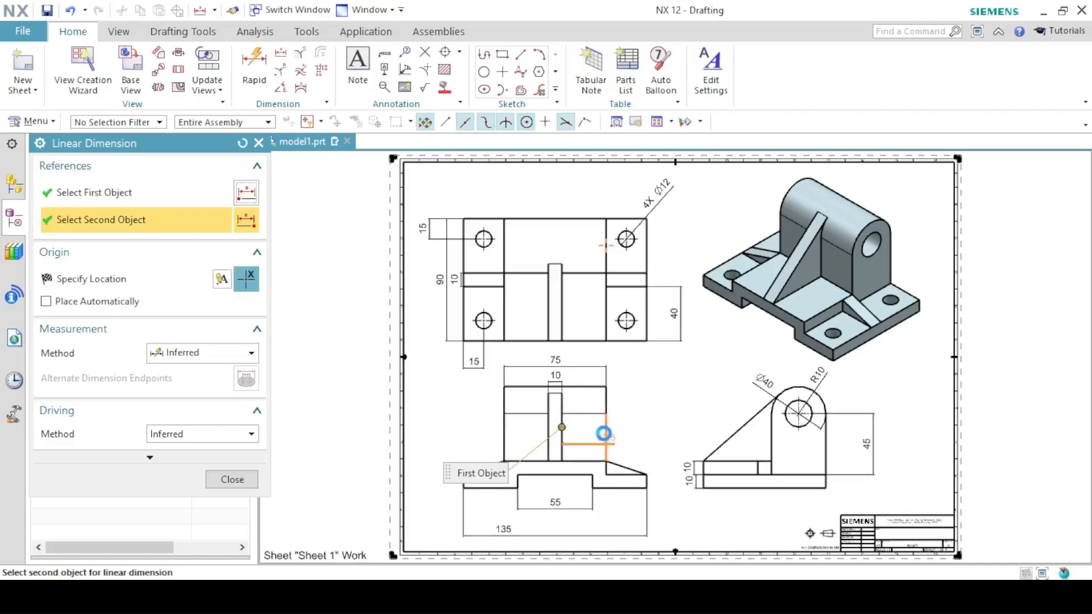
{"action": "left_click", "coordinate": [604, 433]}
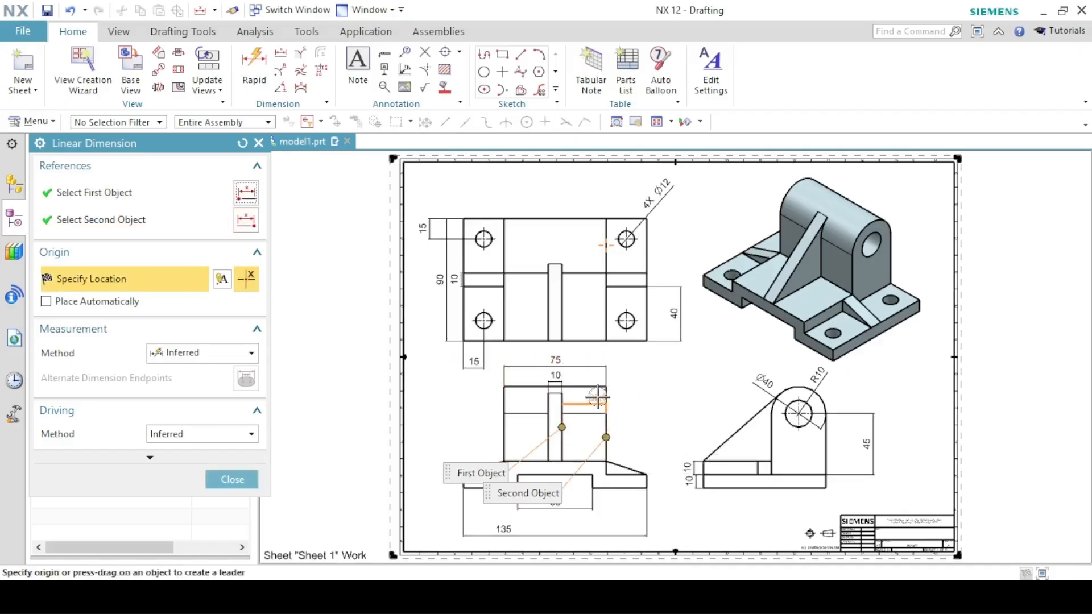
{"action": "left_click", "coordinate": [584, 377]}
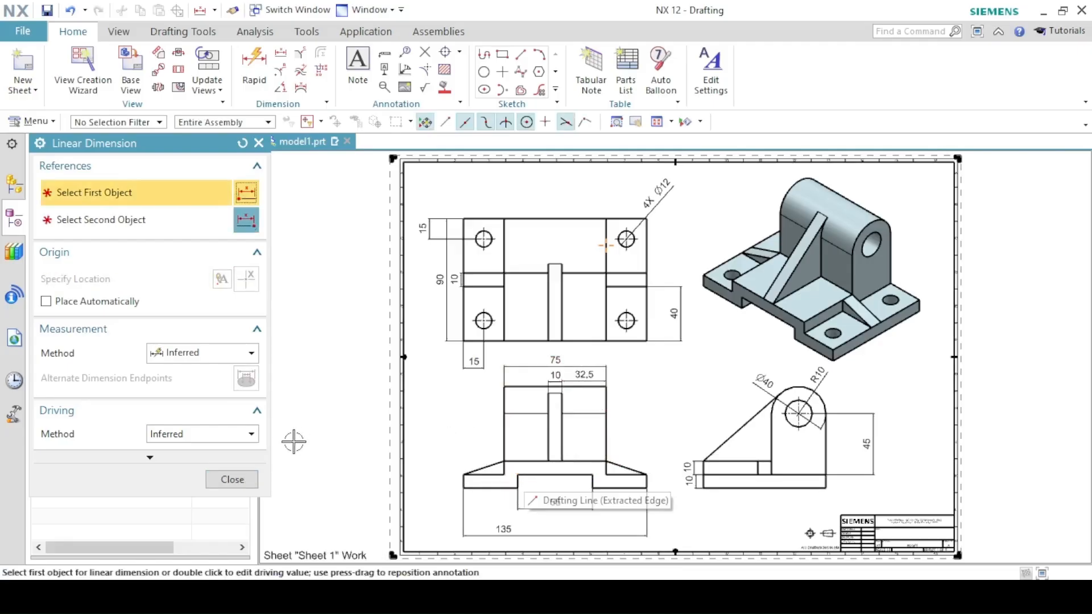
{"action": "left_click", "coordinate": [234, 480]}
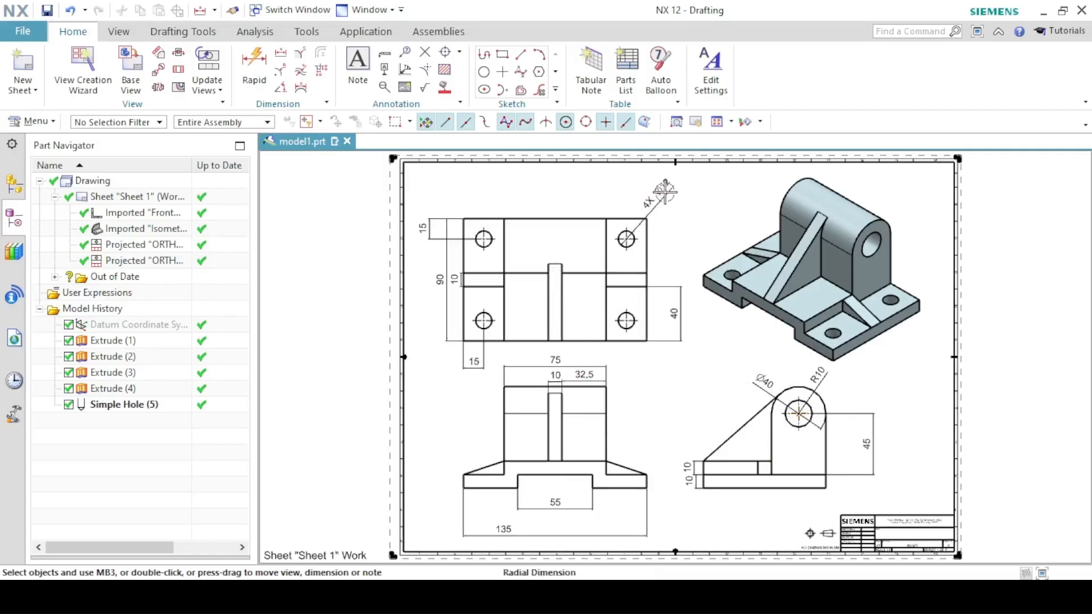
Tidy the top view's dimensions: pull the hole callout and both 15 dimensions closer, and move the 90 dimension outside the upper 15.
{"action": "left_click_drag", "start_coordinate": [657, 192], "coordinate": [648, 206]}
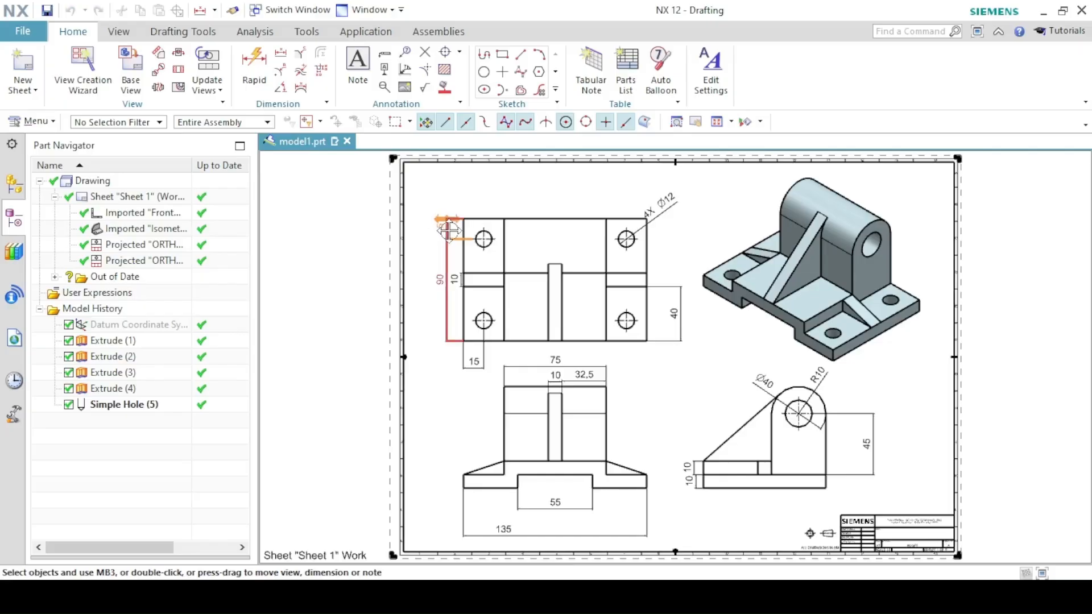
{"action": "left_click", "coordinate": [431, 284]}
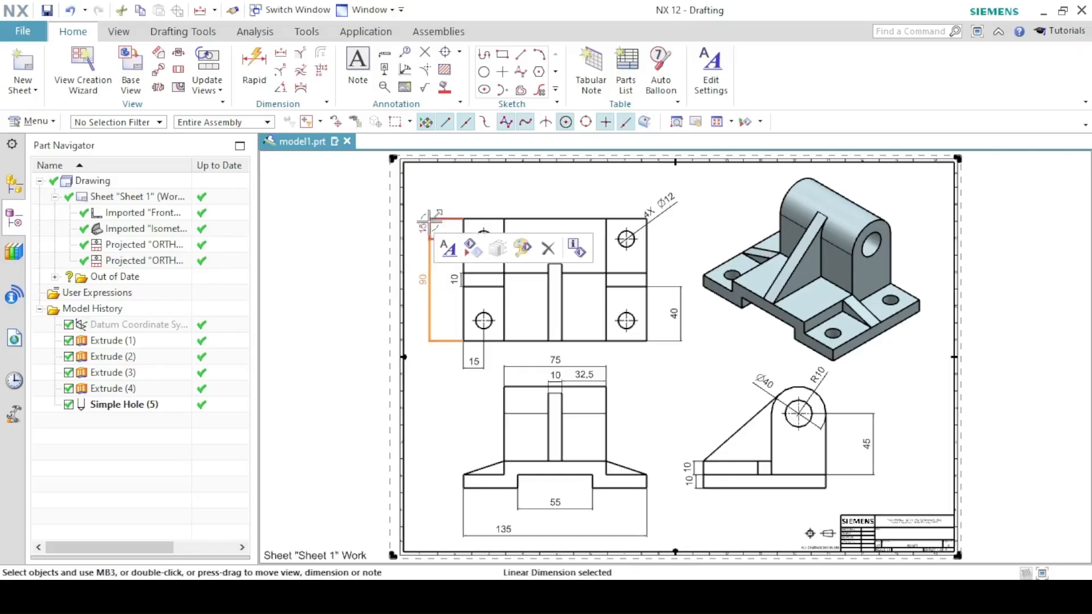
{"action": "left_click_drag", "start_coordinate": [423, 228], "coordinate": [448, 233]}
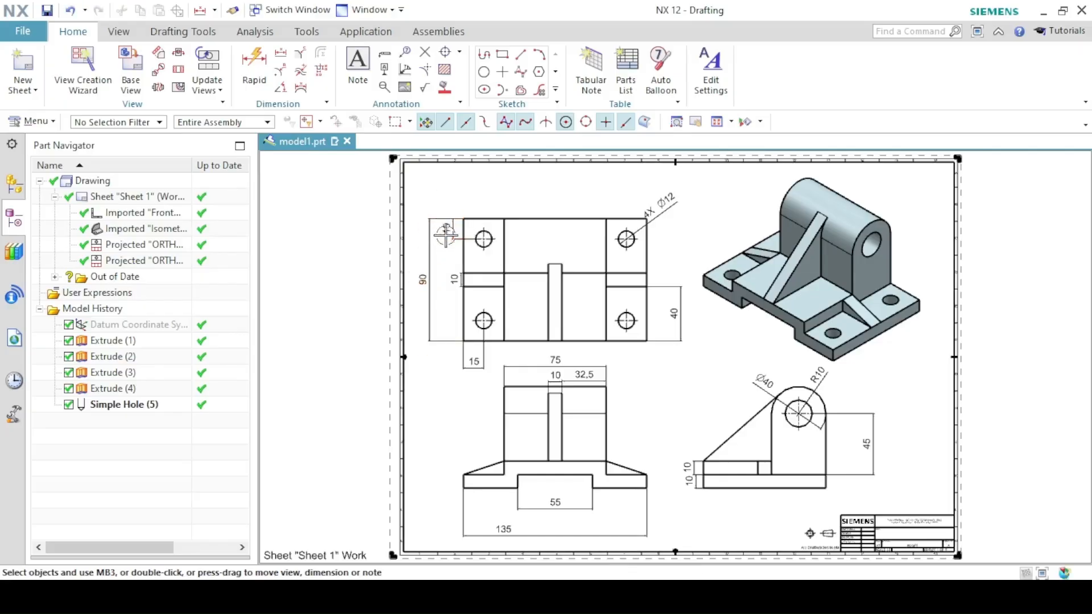
{"action": "left_click_drag", "start_coordinate": [474, 362], "coordinate": [474, 354]}
Rearrange the front view's dimensions: move the 32.5 text outside its extension lines, raise the 75, and bring the 135 closer below the base.
{"action": "left_click", "coordinate": [556, 362]}
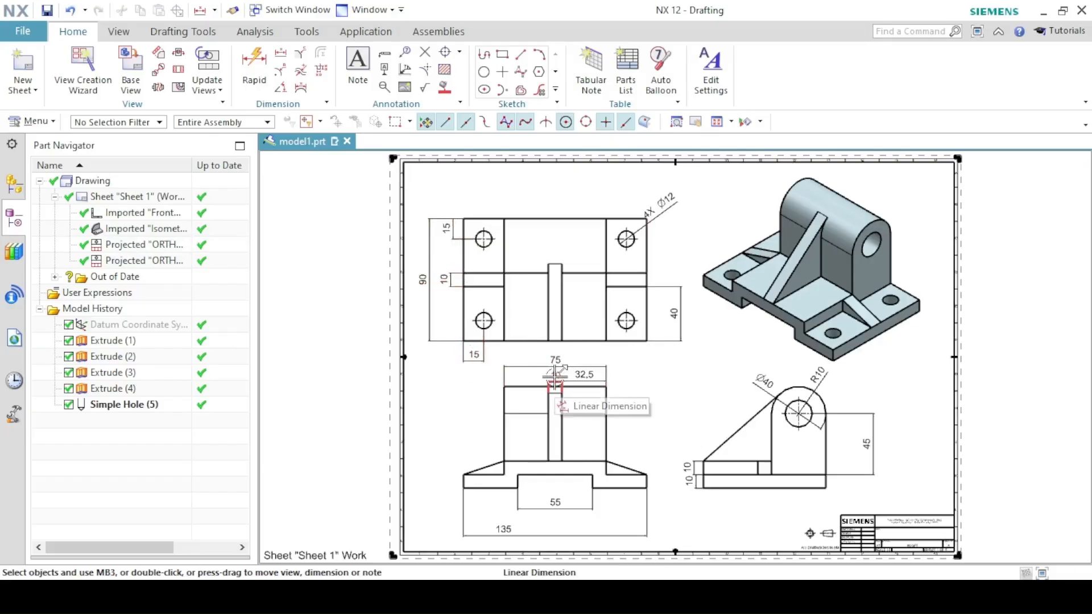
{"action": "left_click_drag", "start_coordinate": [555, 378], "coordinate": [631, 370]}
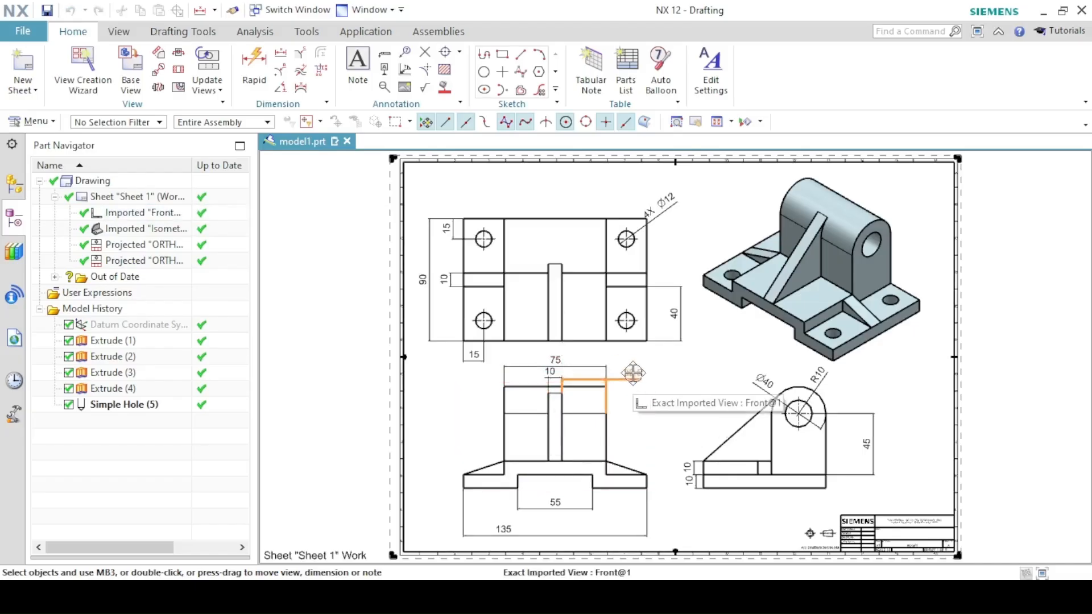
{"action": "left_click_drag", "start_coordinate": [556, 360], "coordinate": [561, 354]}
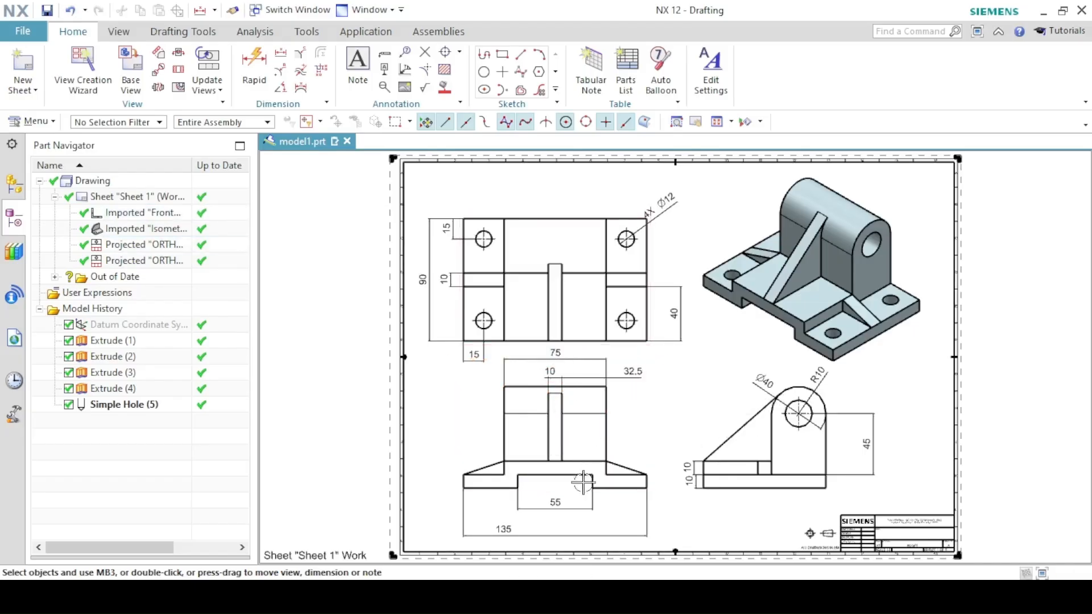
{"action": "left_click_drag", "start_coordinate": [503, 529], "coordinate": [503, 509]}
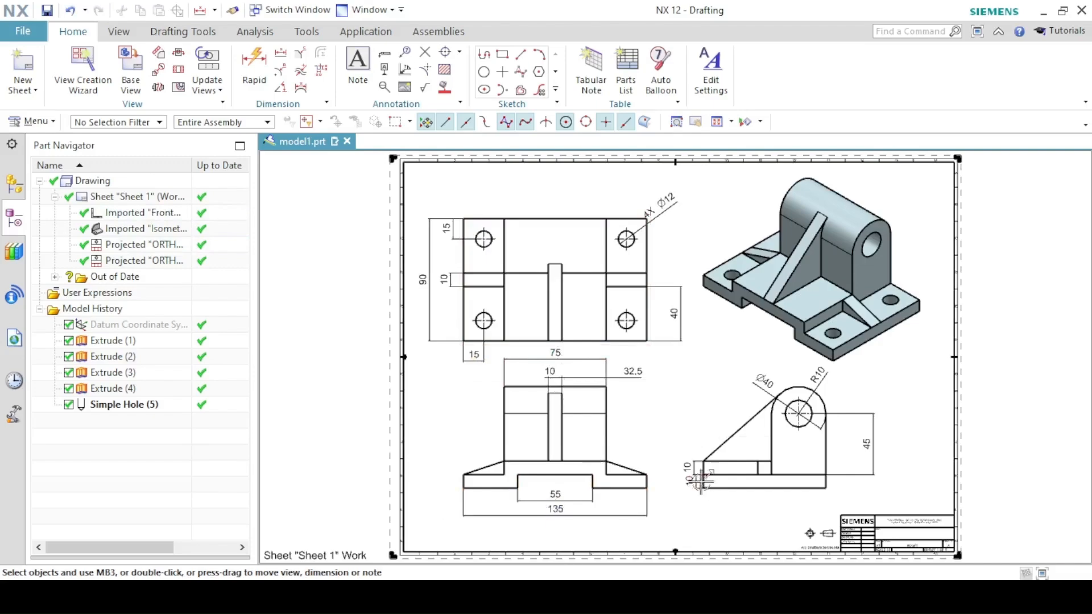
Reposition the side view's dimensions: separate the two 10 texts, lower the Ø40 and R10 labels, and bring the 45 closer to the outline.
{"action": "left_click_drag", "start_coordinate": [687, 469], "coordinate": [682, 457]}
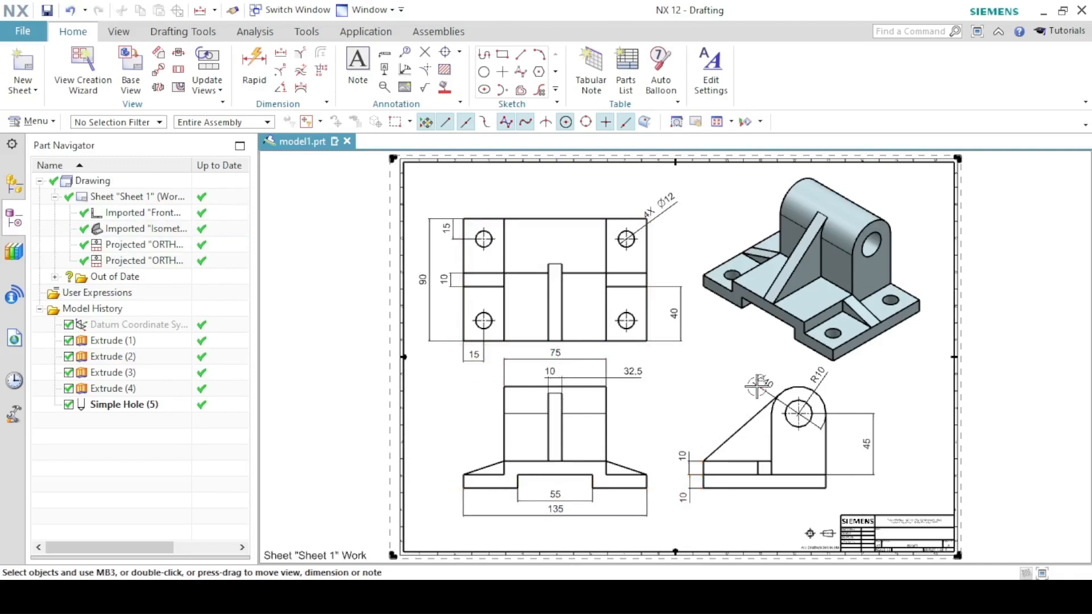
{"action": "left_click_drag", "start_coordinate": [759, 385], "coordinate": [755, 391]}
{"action": "left_click_drag", "start_coordinate": [817, 374], "coordinate": [830, 387]}
{"action": "left_click_drag", "start_coordinate": [866, 443], "coordinate": [840, 445]}
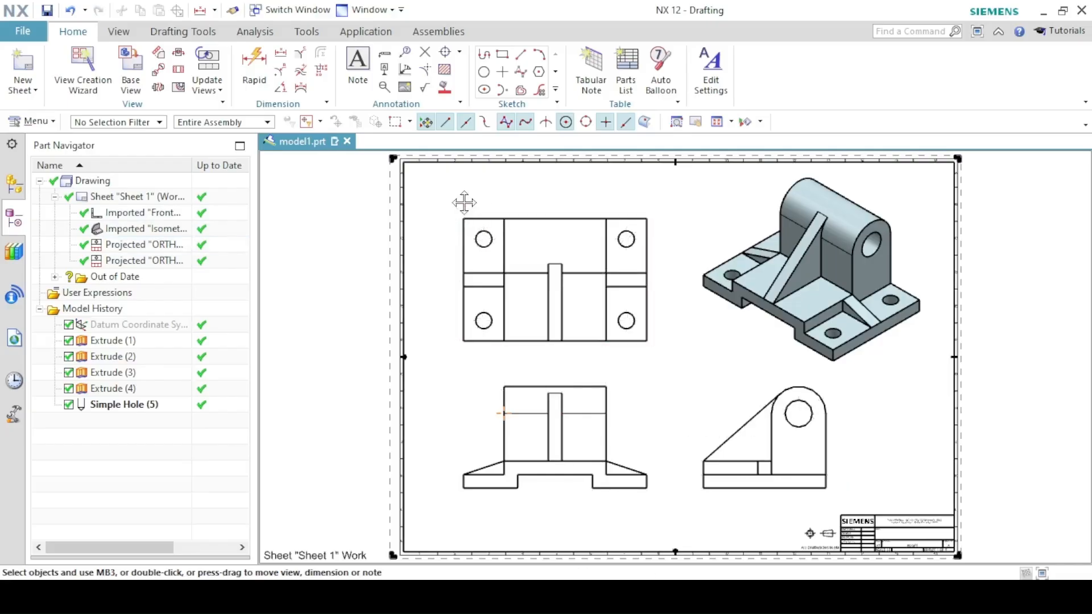
Space out the drawing views: shift the top view up and right, the front view slightly down, and the side and isometric views right.
{"action": "left_click_drag", "start_coordinate": [464, 203], "coordinate": [473, 187]}
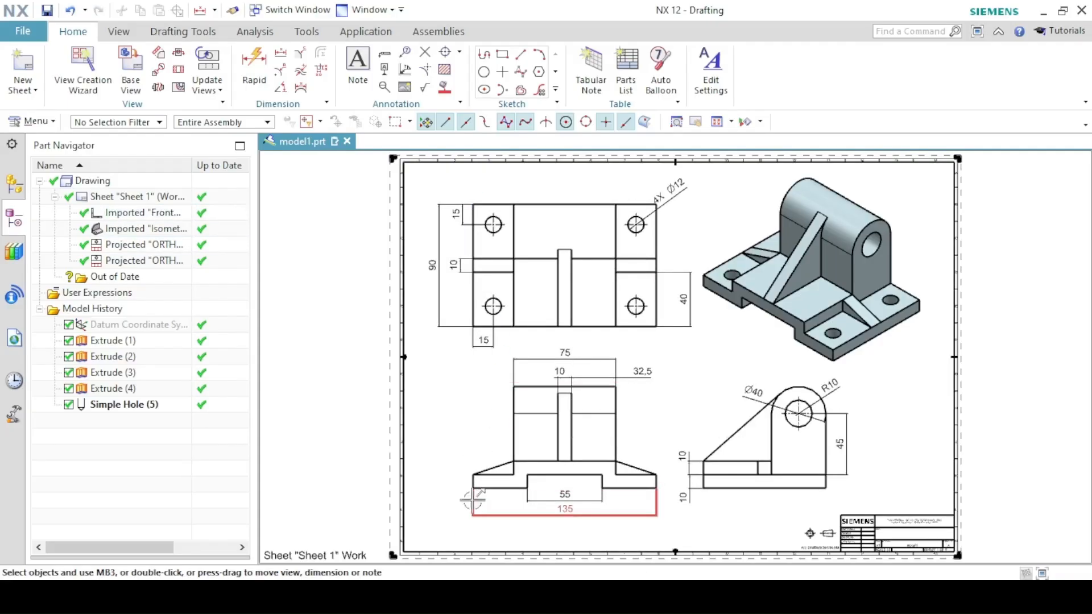
{"action": "left_click_drag", "start_coordinate": [469, 490], "coordinate": [468, 493]}
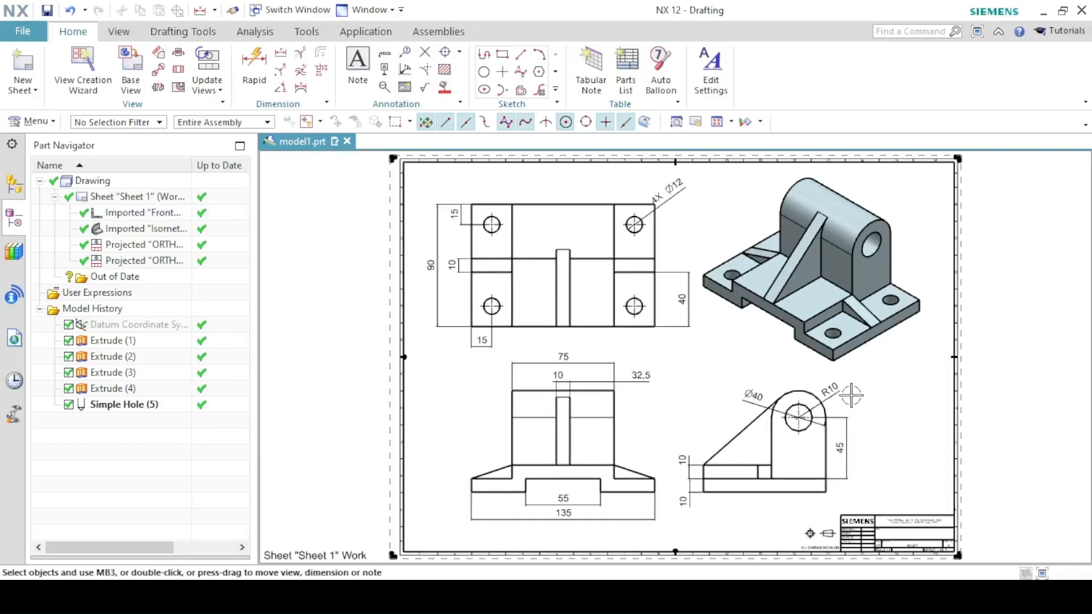
{"action": "left_click_drag", "start_coordinate": [816, 380], "coordinate": [840, 380]}
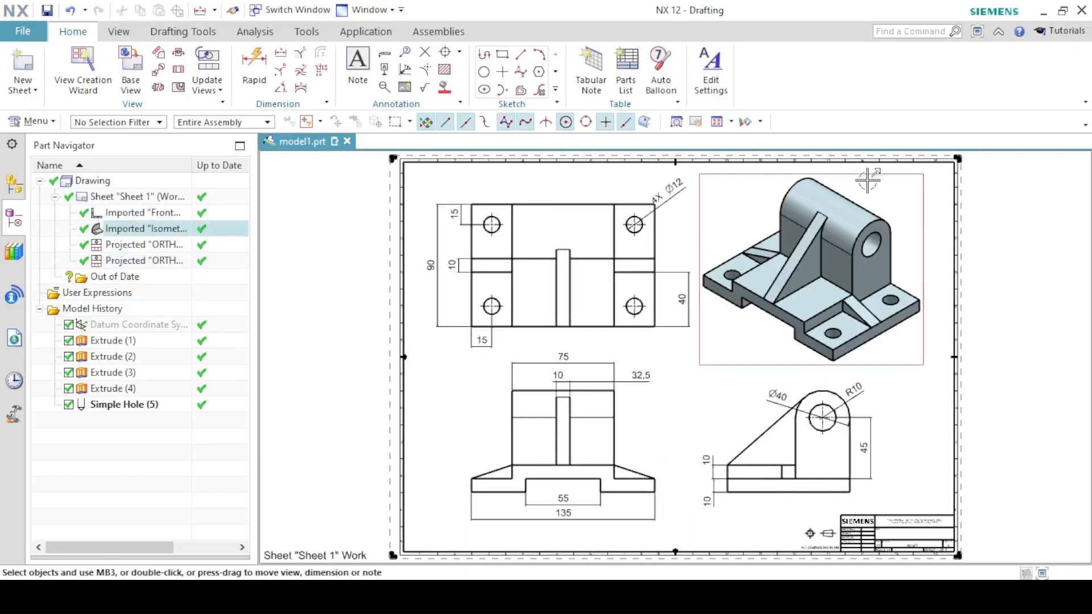
{"action": "left_click_drag", "start_coordinate": [867, 180], "coordinate": [883, 178]}
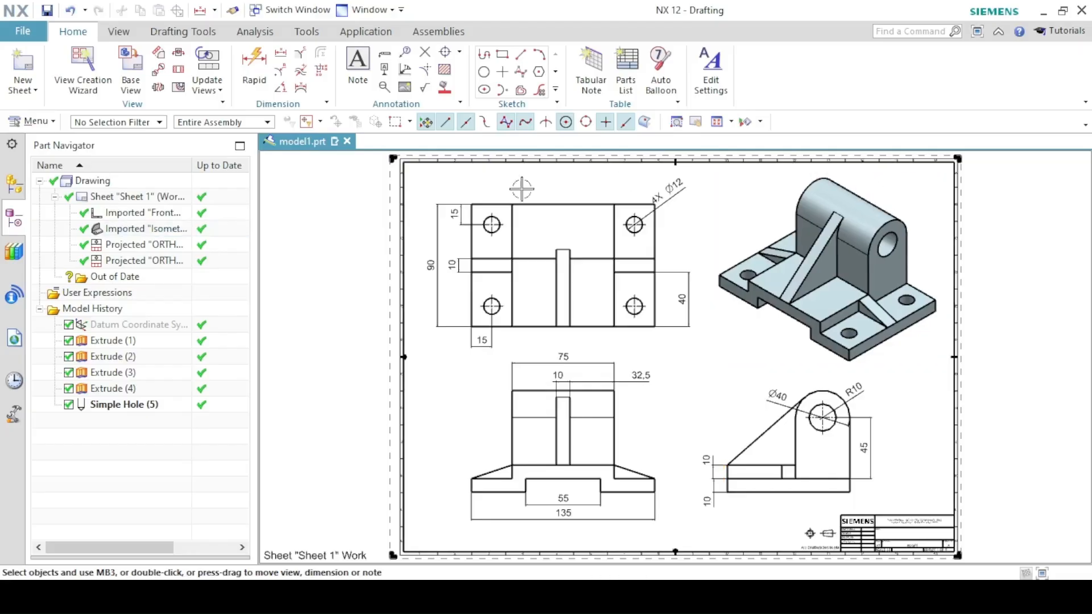